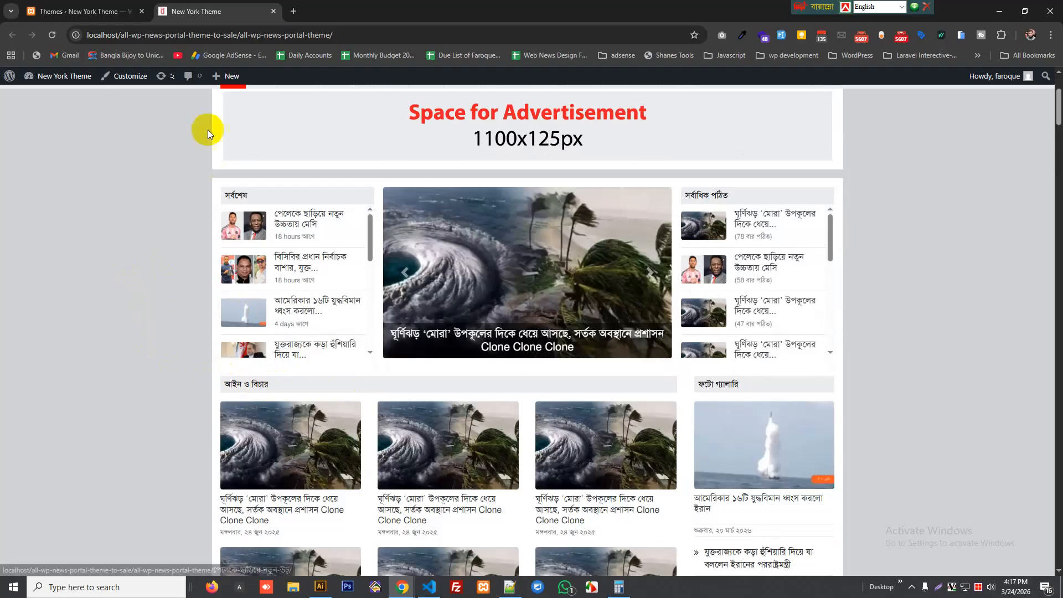
- Open the theme's category names, background and color settings in the Customizer and enable Display Category Number
click(70, 6)
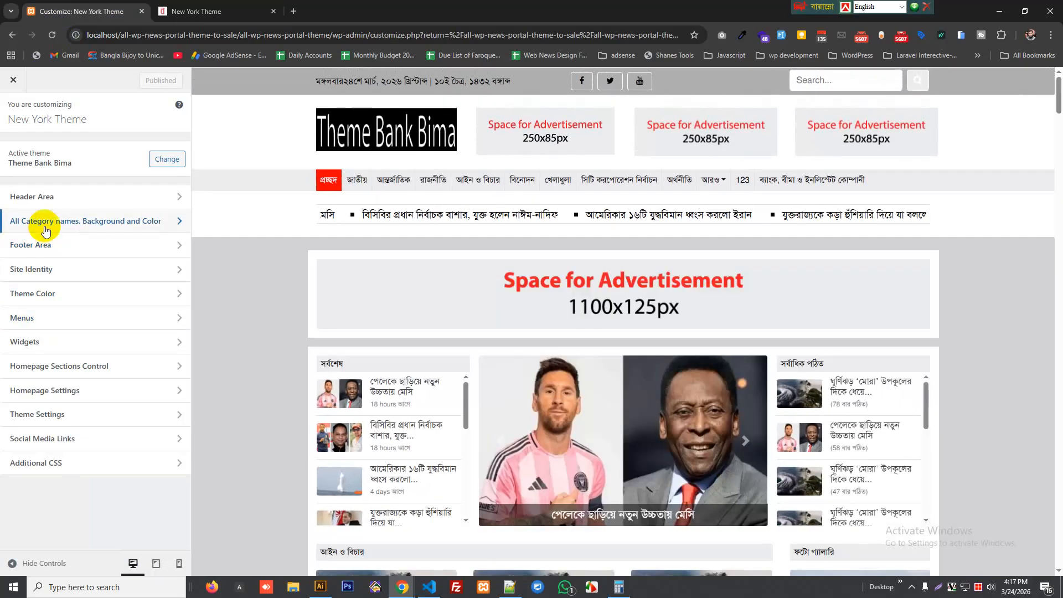
click(45, 231)
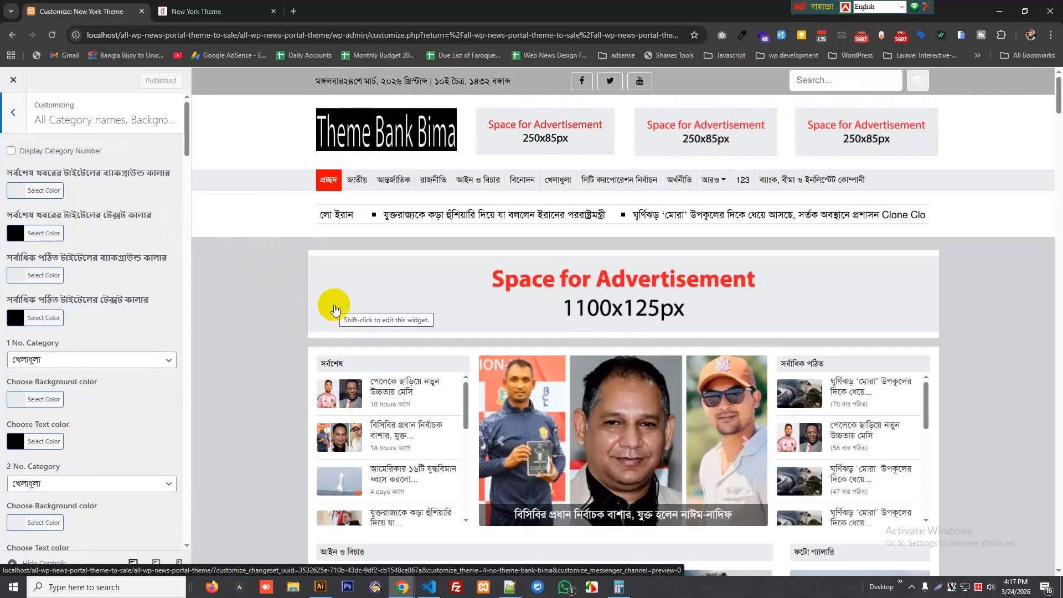
click(12, 151)
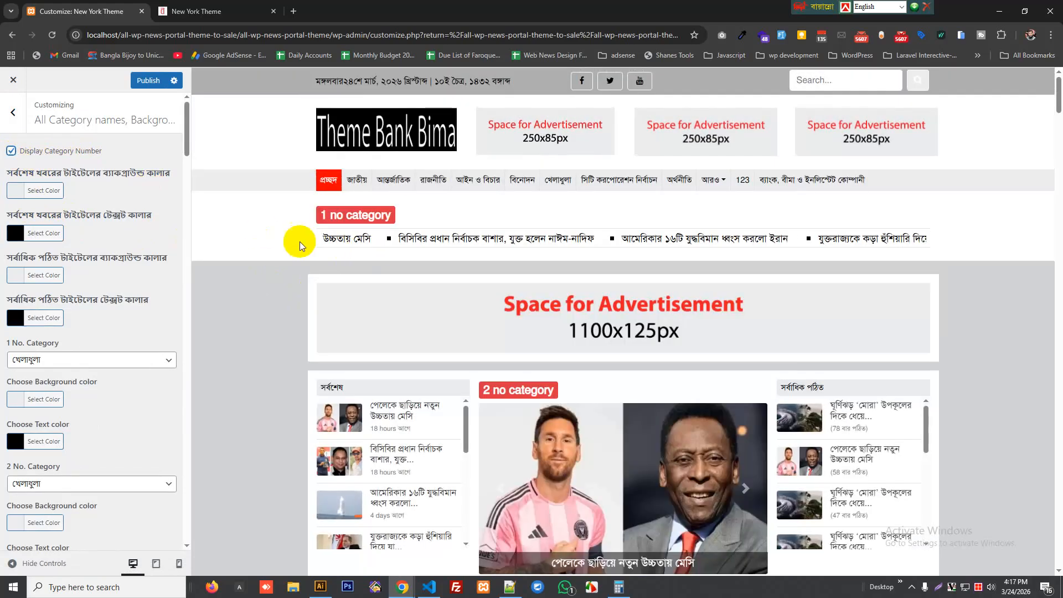
- Check the numbered category sections in the preview and set 1 No. Category to শিরোনাম
scroll(267, 293, down, 2)
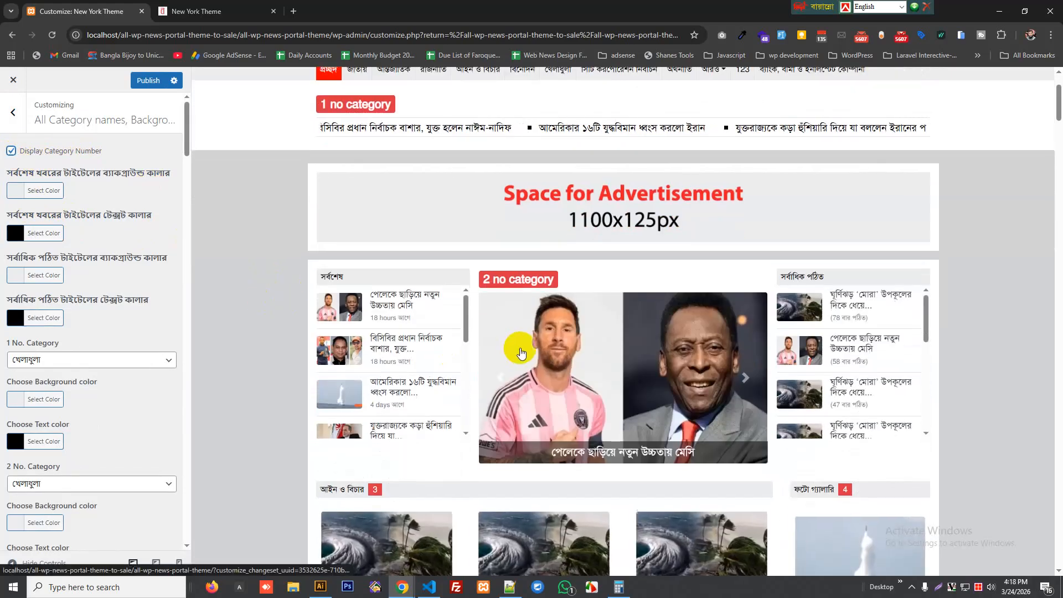
scroll(520, 349, up, 2)
scroll(519, 344, down, 5)
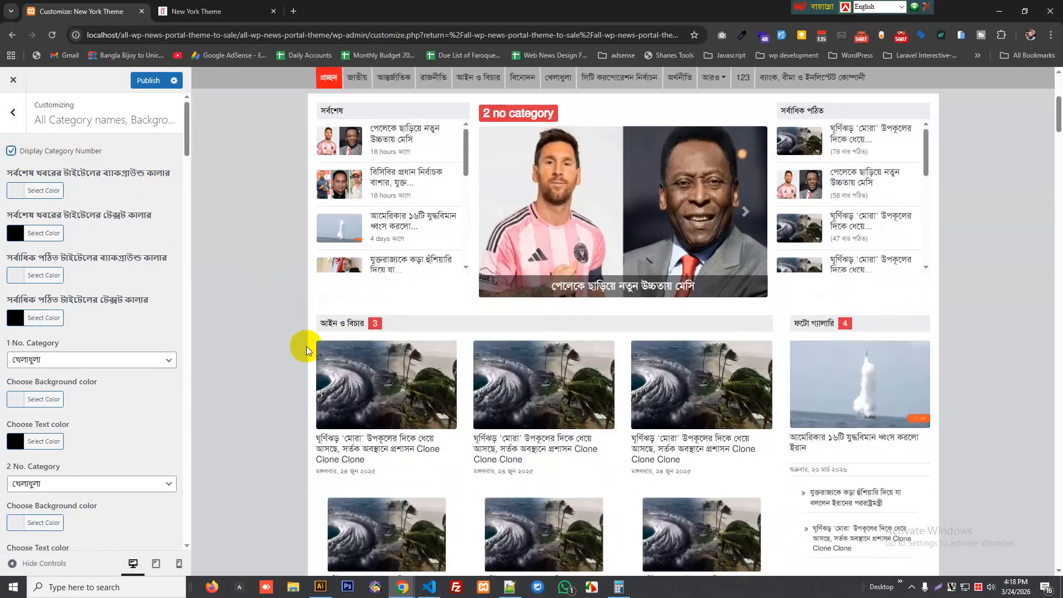
scroll(496, 334, up, 5)
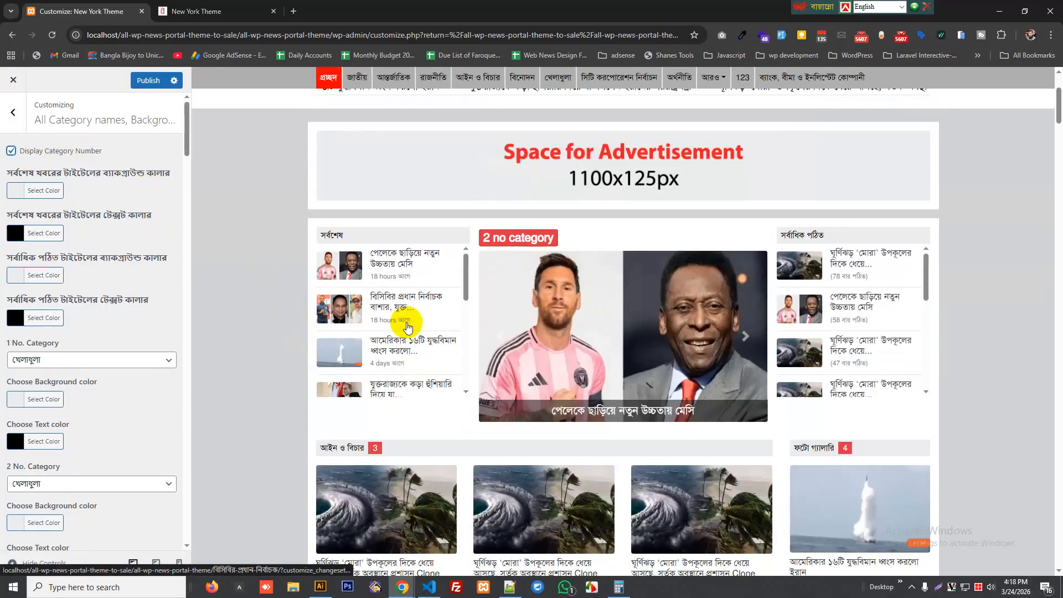
scroll(276, 369, down, 3)
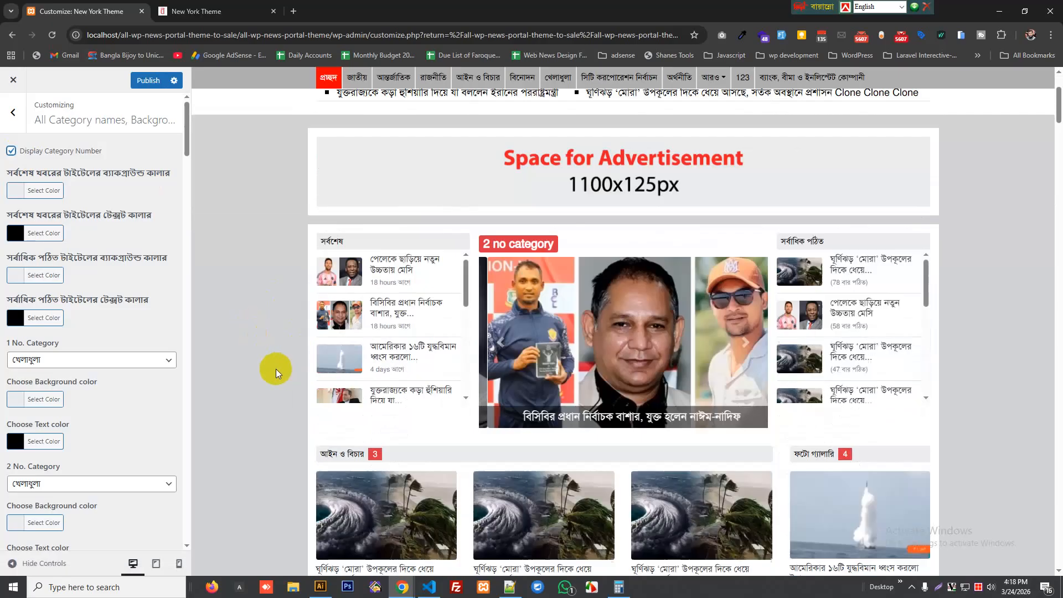
scroll(267, 370, up, 3)
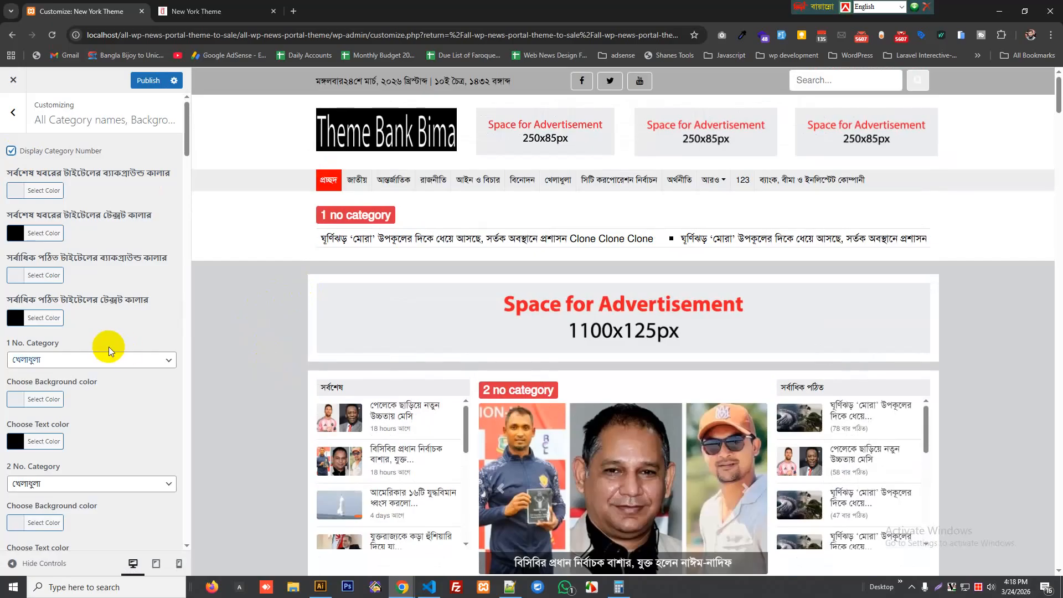
click(66, 361)
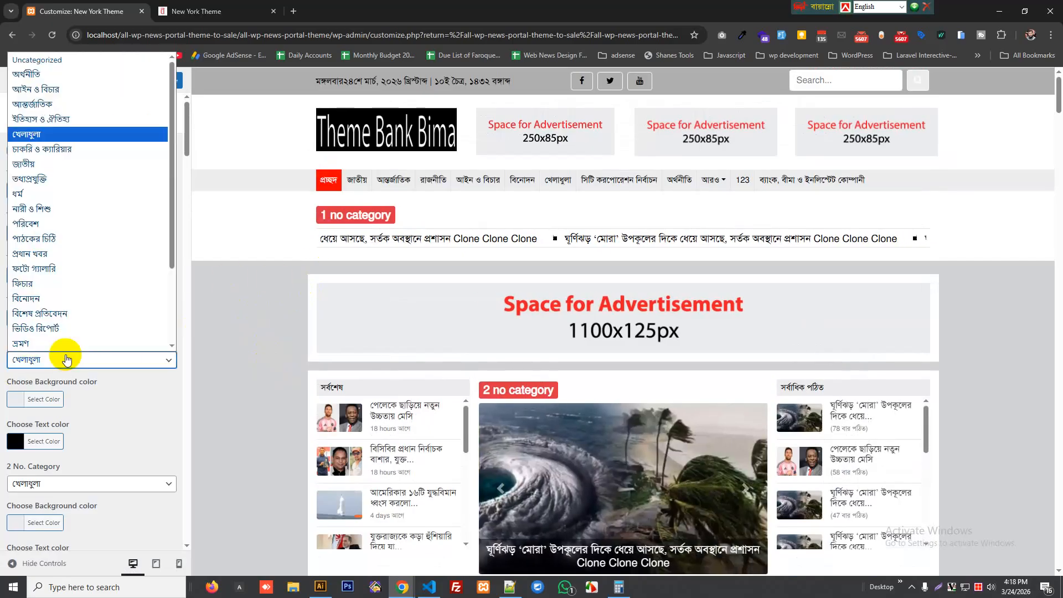
scroll(71, 268, down, 3)
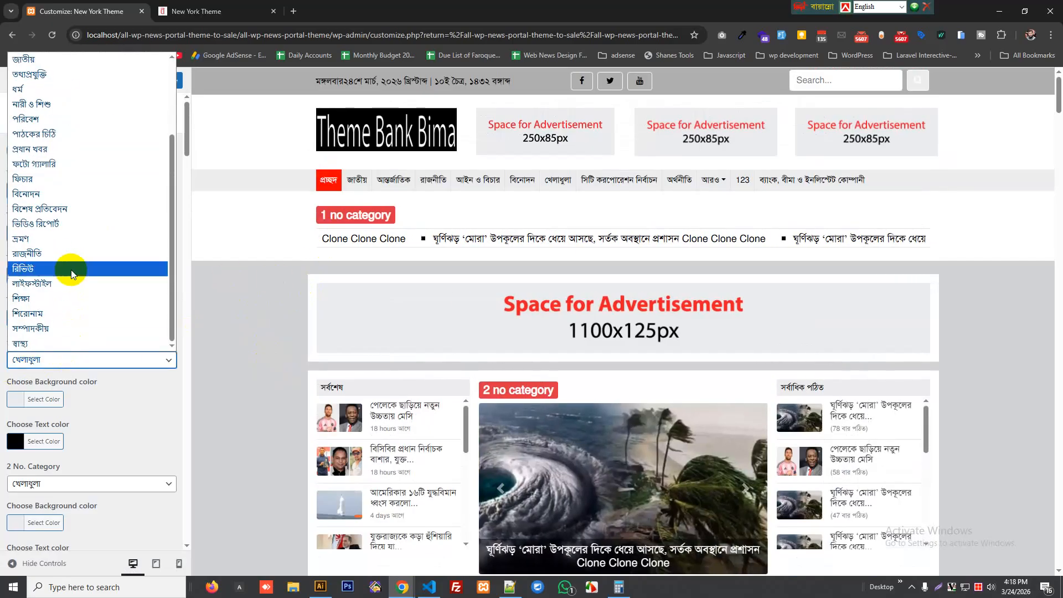
click(52, 314)
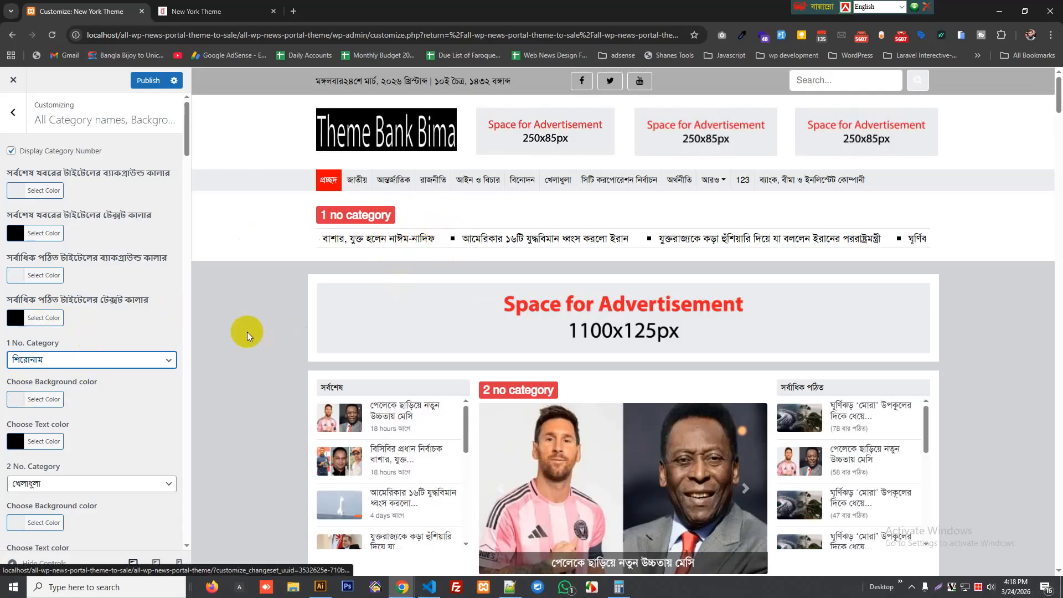
- Set 2 No. Category, which feeds the homepage slider, to প্রধান খবর
scroll(247, 331, down, 1)
scroll(91, 417, down, 1)
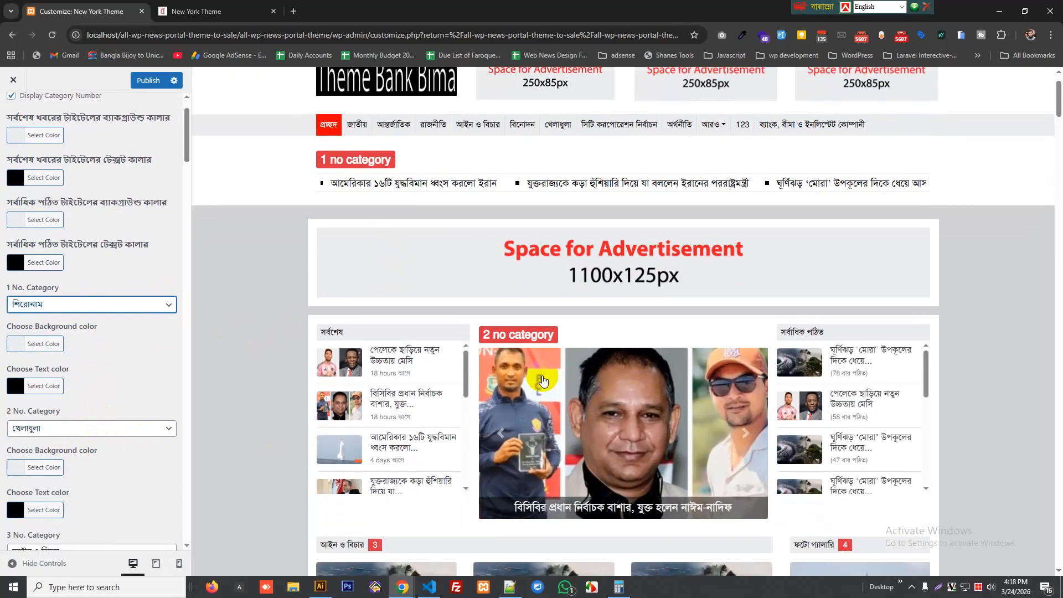
click(88, 429)
scroll(94, 417, down, 4)
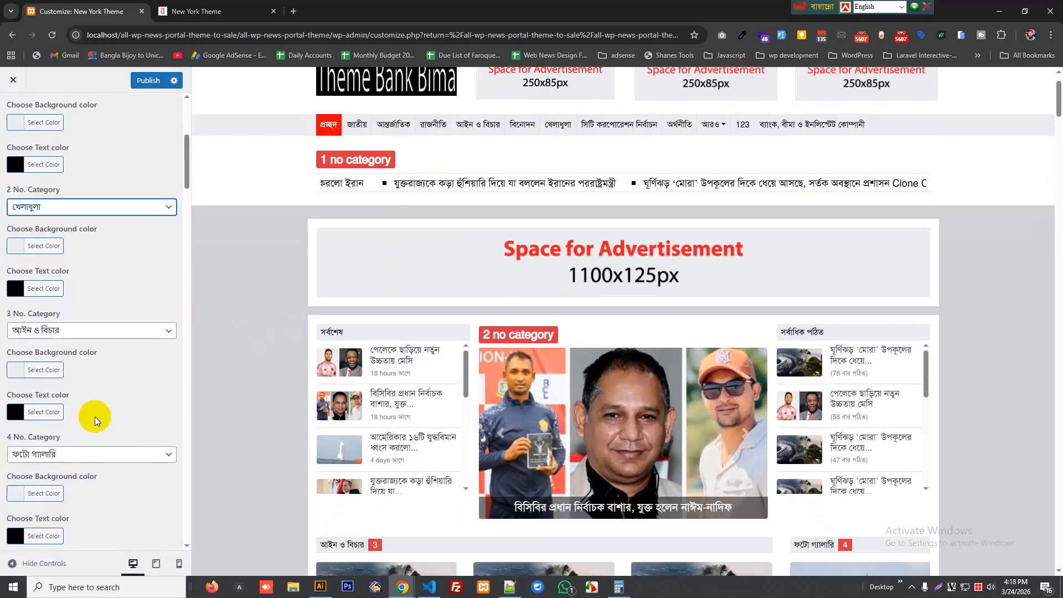
scroll(97, 412, up, 3)
click(103, 379)
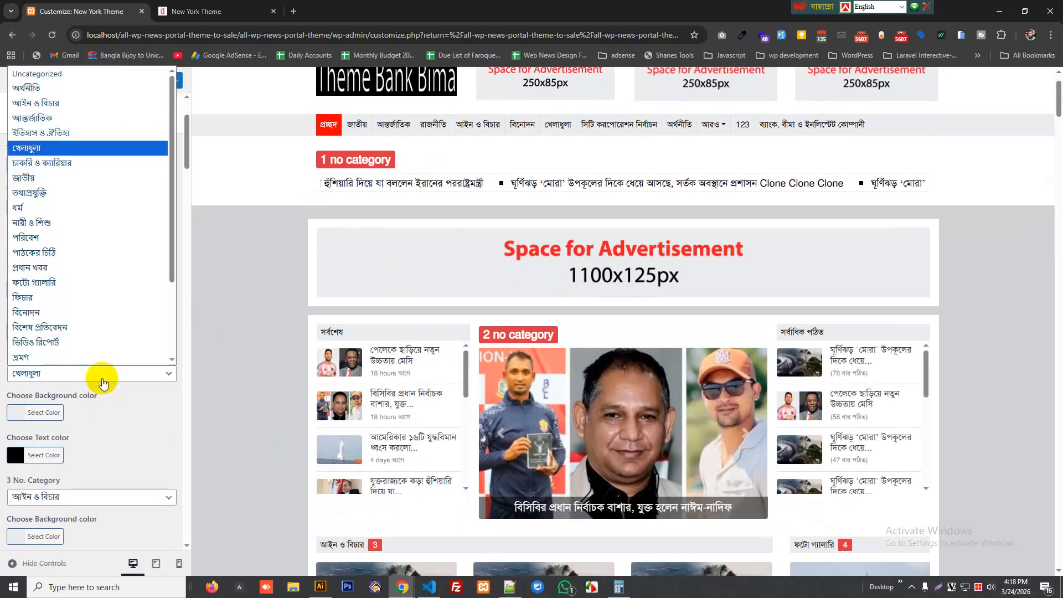
click(81, 264)
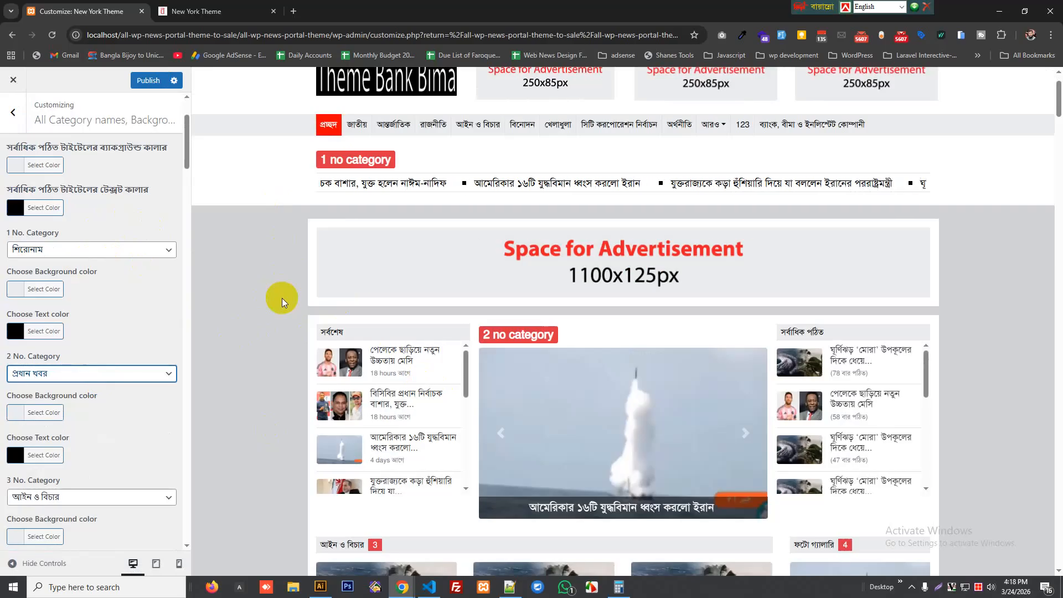
- Give the সর্বশেষ news title a purple #8224e3 background and white #ffffff text
scroll(557, 378, down, 1)
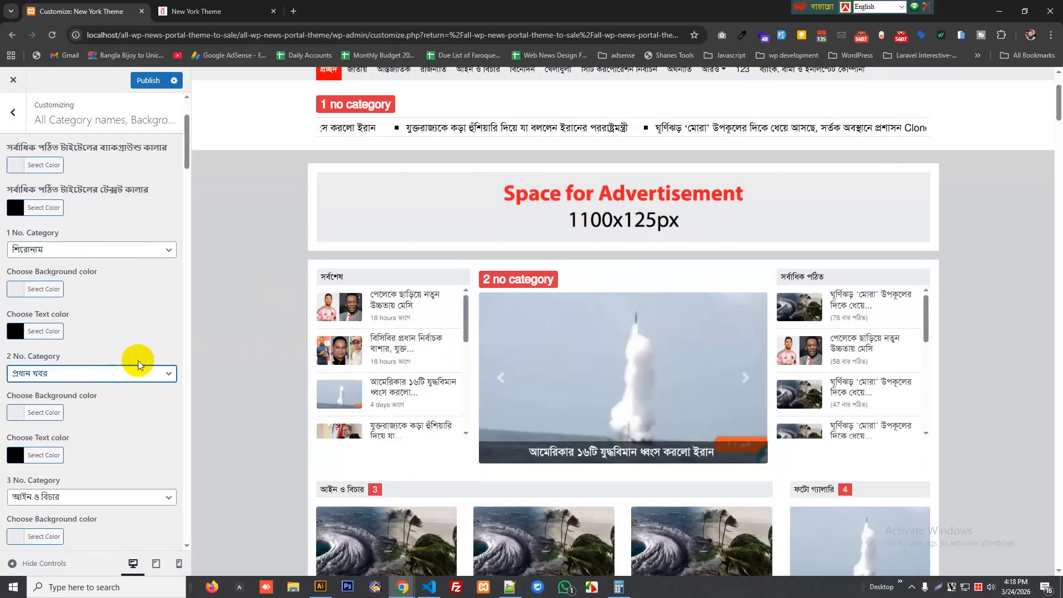
scroll(130, 360, up, 2)
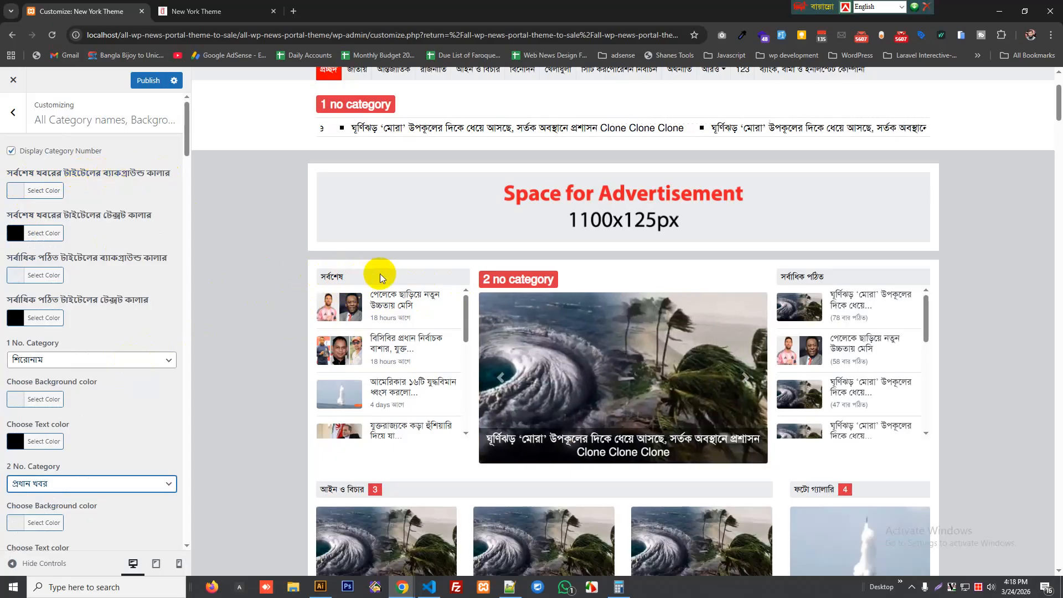
click(54, 192)
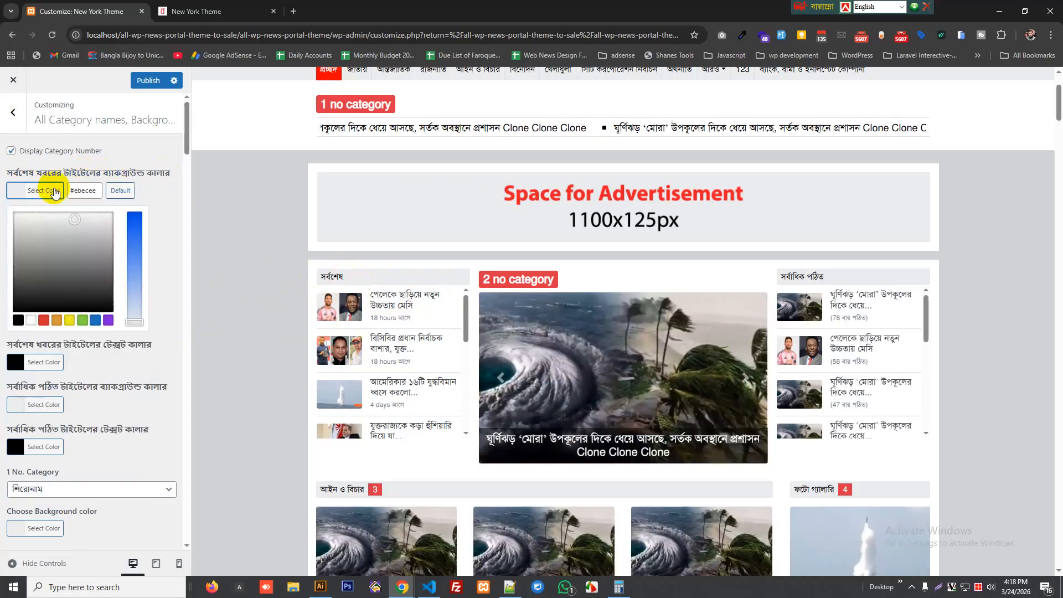
click(110, 320)
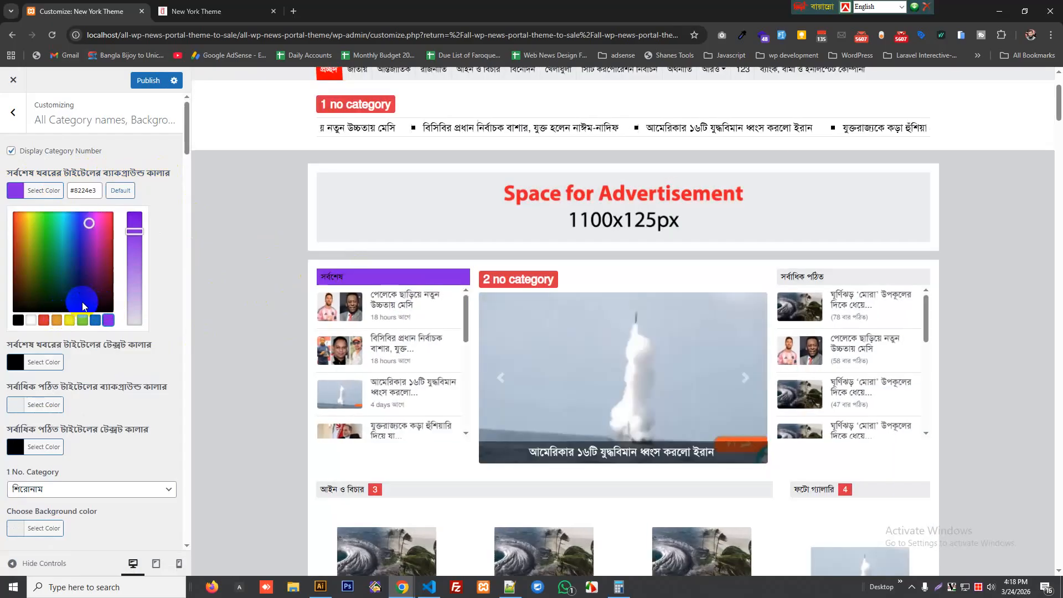
click(33, 363)
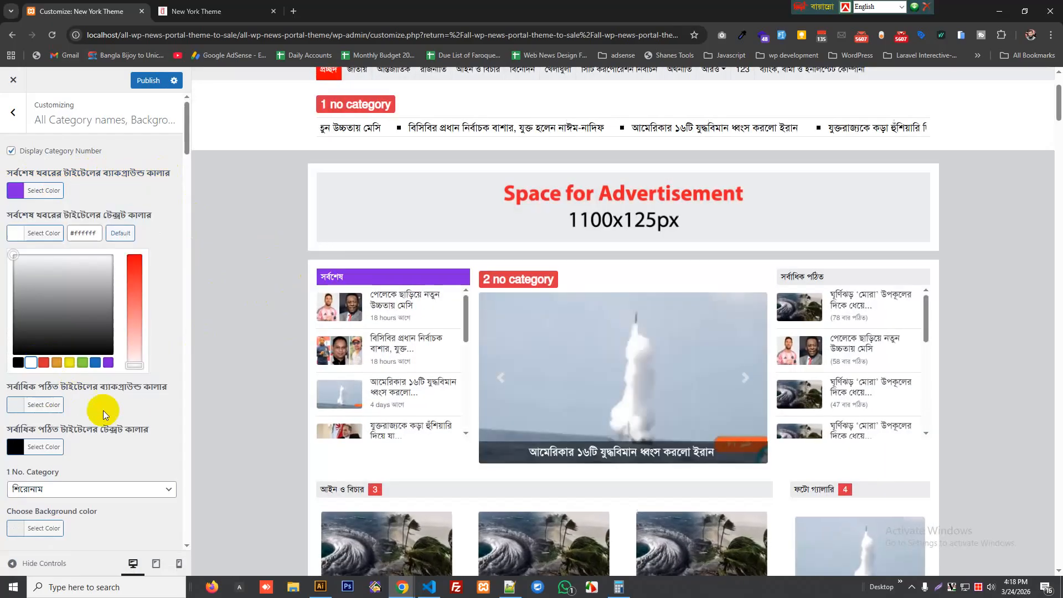
- Give the সর্বাধিক পঠিত title a blue background and white #ffffff text
click(37, 409)
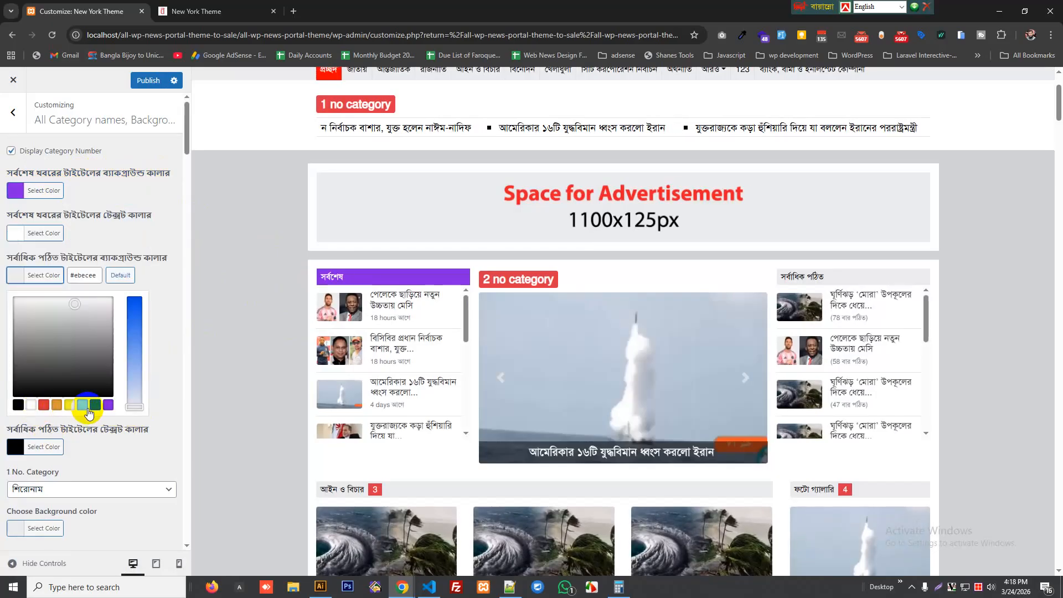
click(90, 405)
click(36, 446)
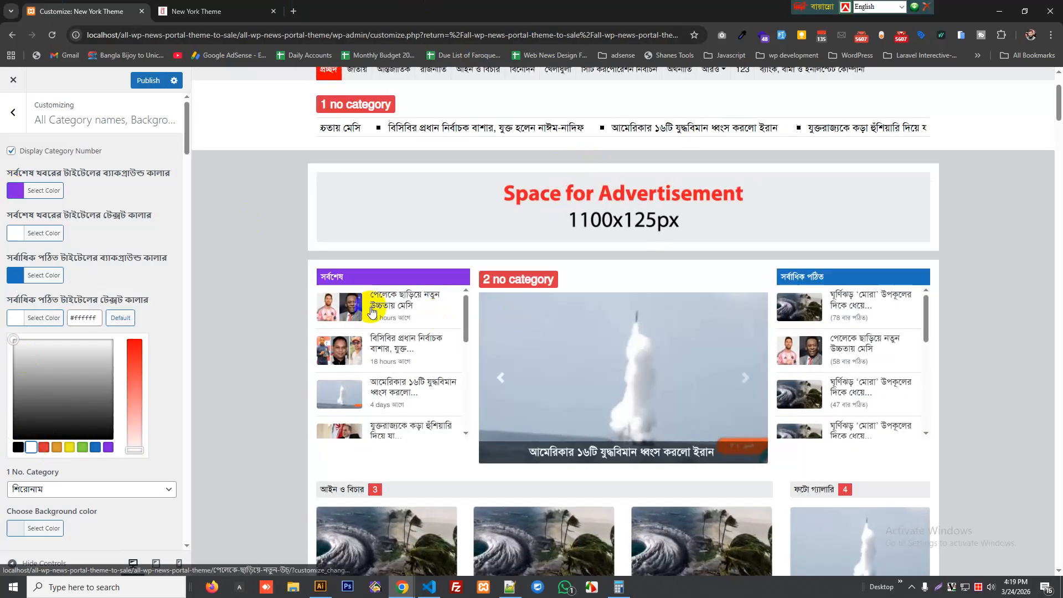
- Set 3 No. Category, the section below the slider, to অর্থনীতি
scroll(273, 308, down, 2)
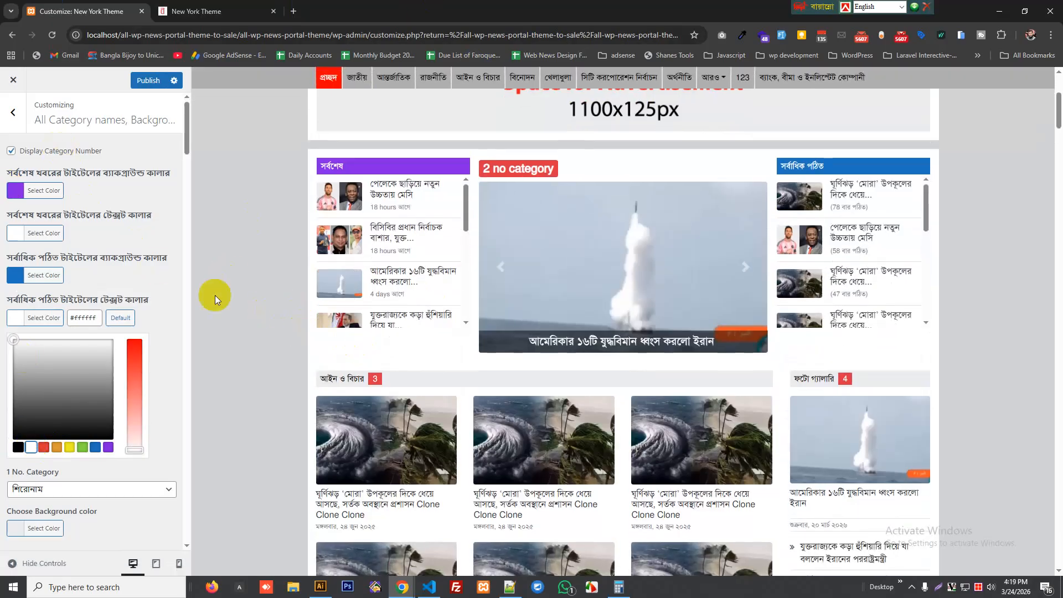
scroll(215, 299, down, 1)
scroll(85, 356, down, 6)
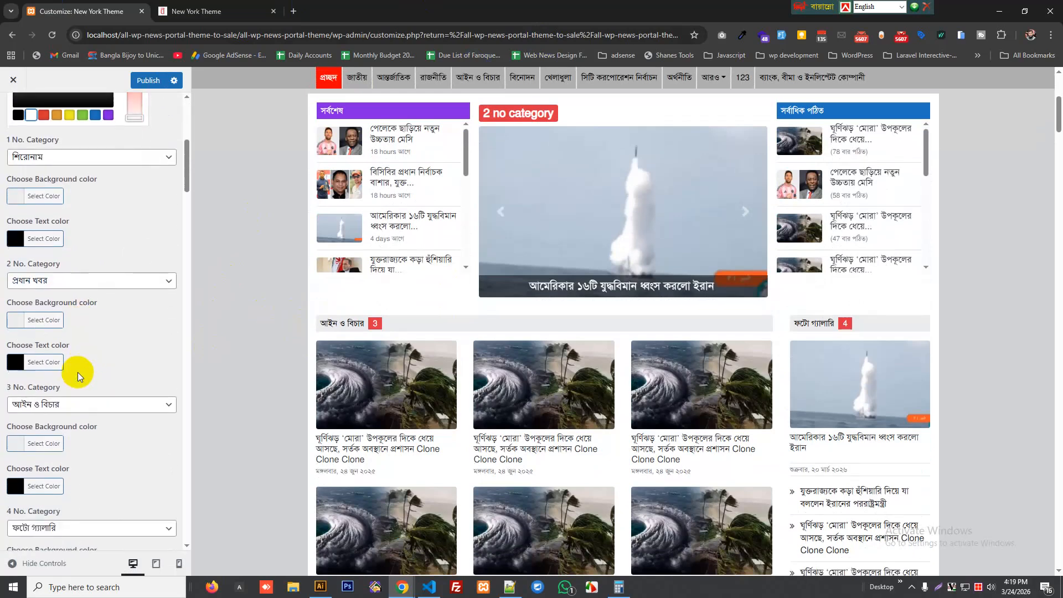
click(66, 403)
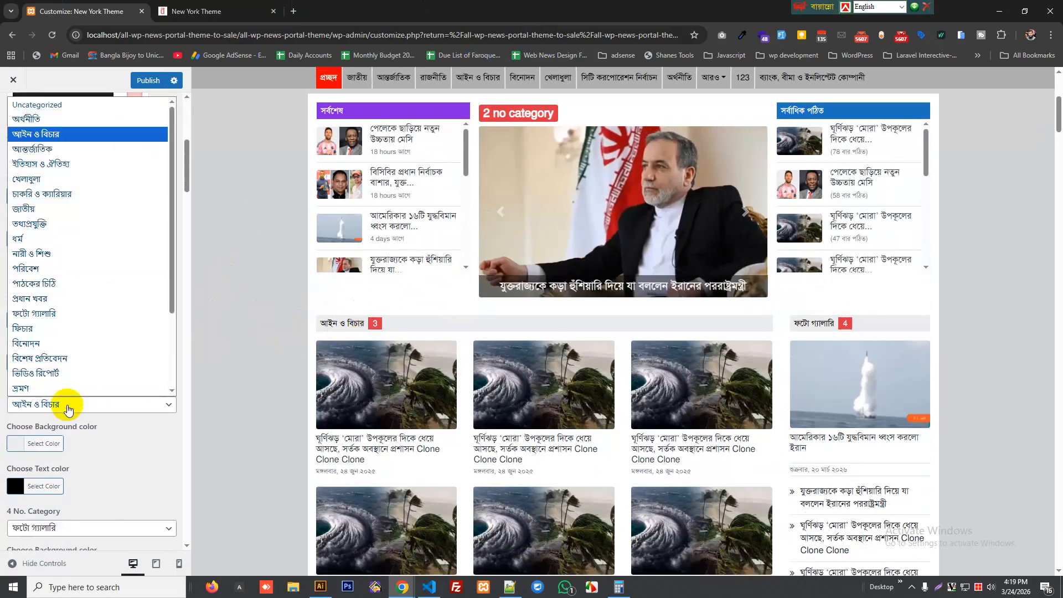
click(54, 309)
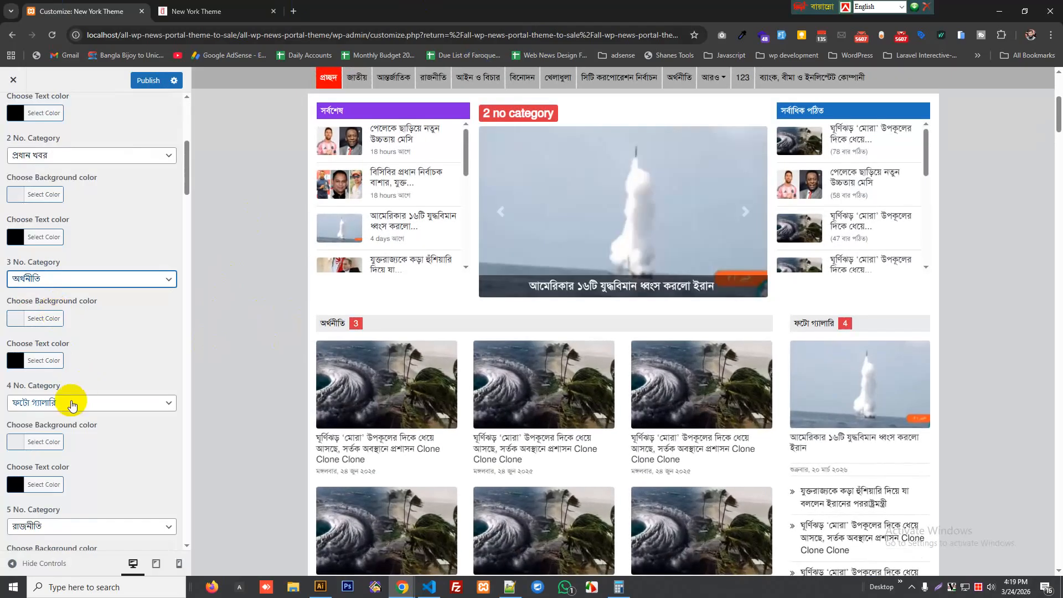
- Give the 4 No. Category (ফটো গ্যালারি) heading a bright pink background and white #ffffff text
click(41, 443)
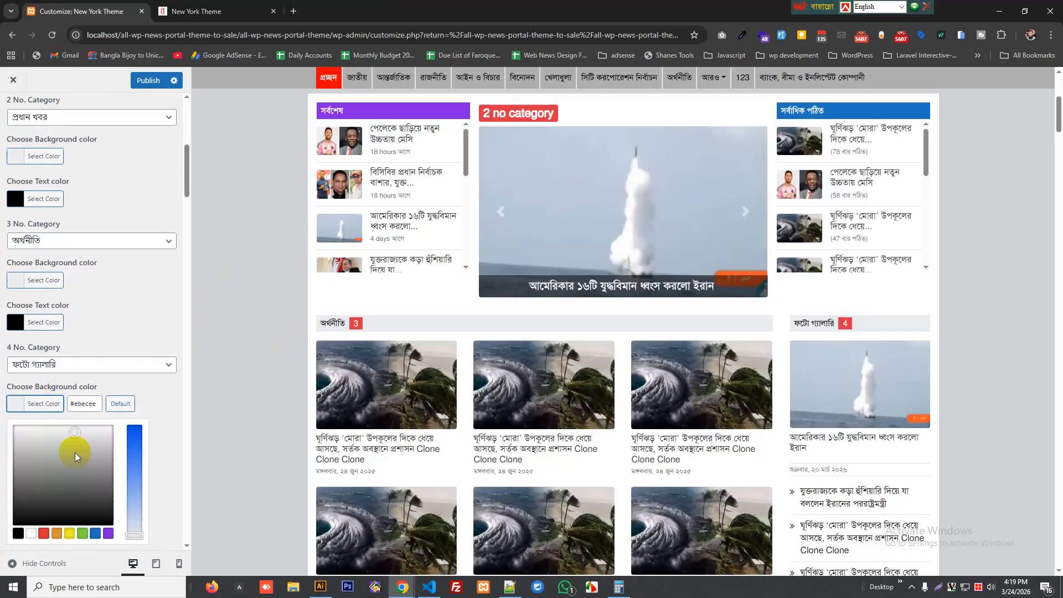
scroll(77, 437, down, 2)
click(108, 358)
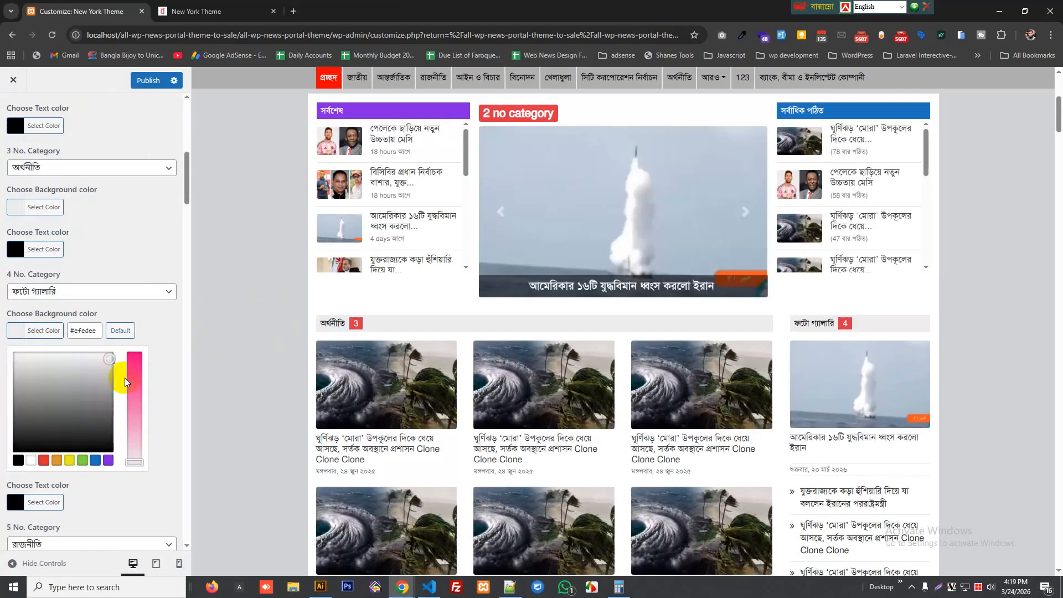
click(134, 355)
click(40, 502)
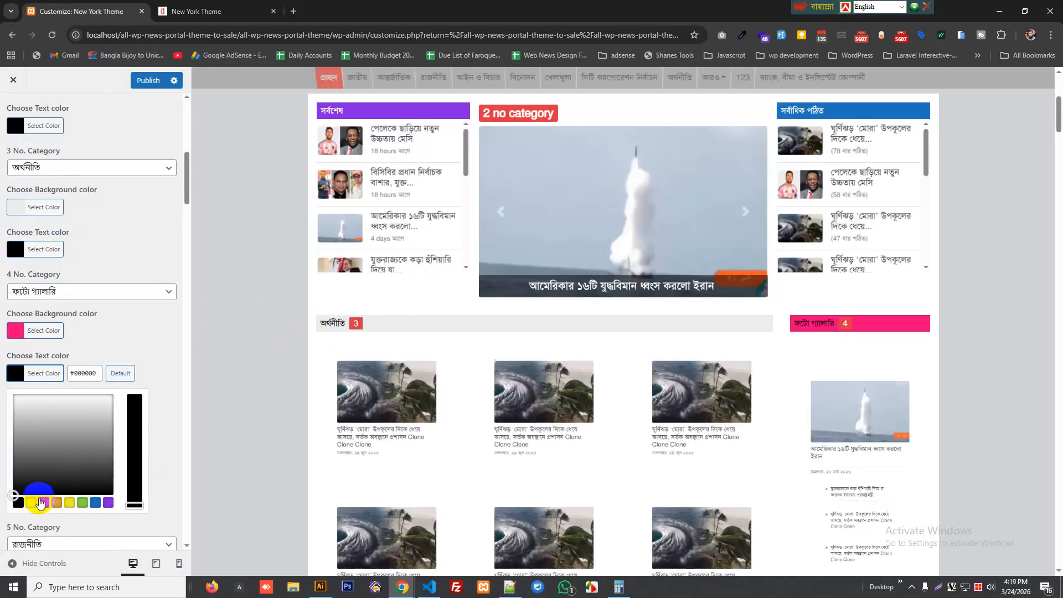
click(30, 502)
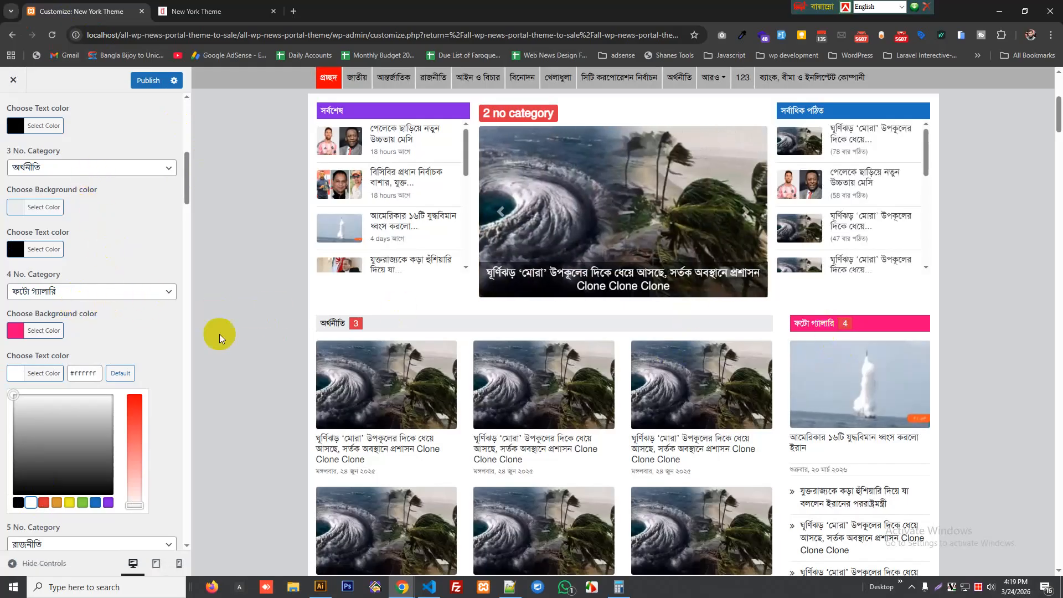
- Give the 3 No. Category (অর্থনীতি) heading a purple #8224e3 background and white #ffffff text, and publish the Customizer changes
click(25, 207)
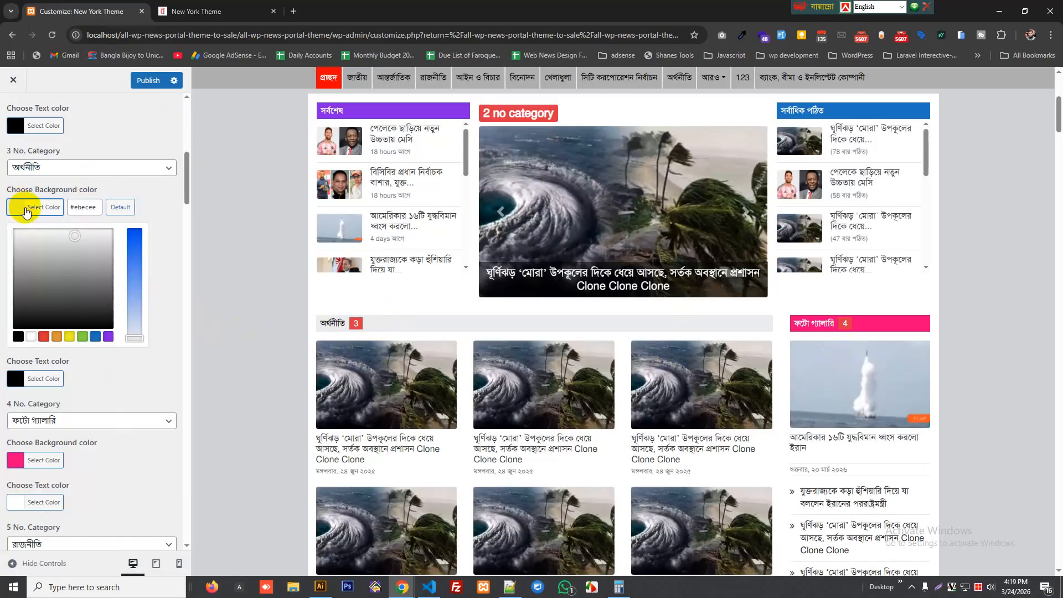
click(108, 336)
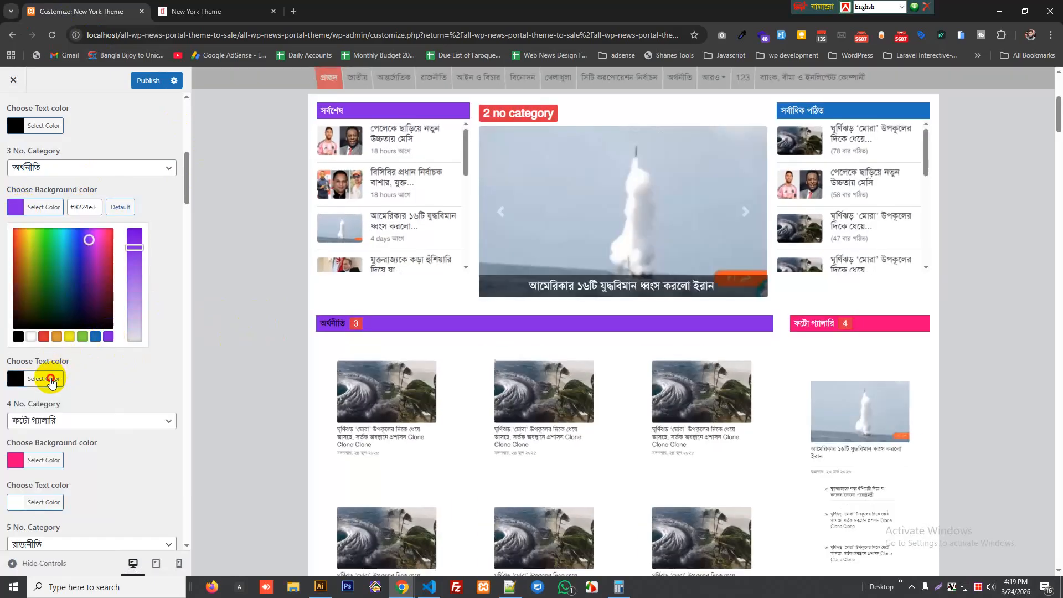
click(41, 379)
click(31, 379)
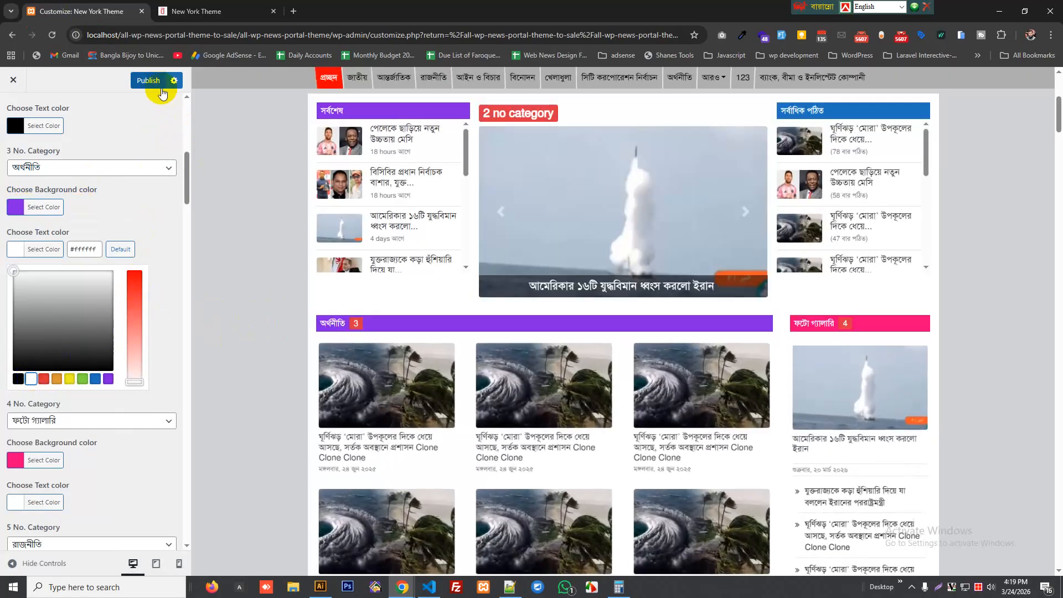
click(155, 86)
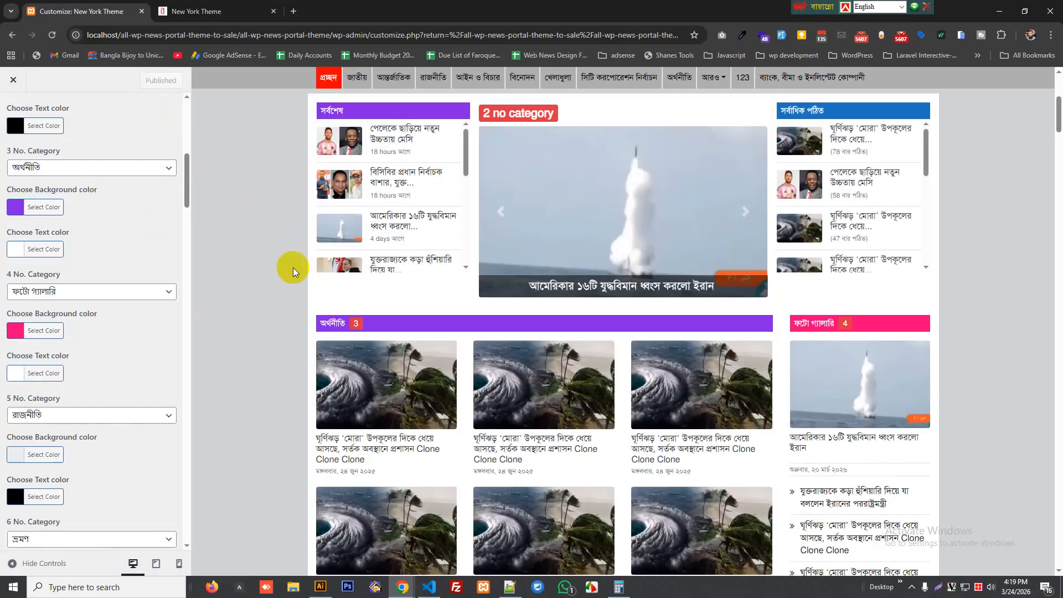
scroll(283, 269, up, 2)
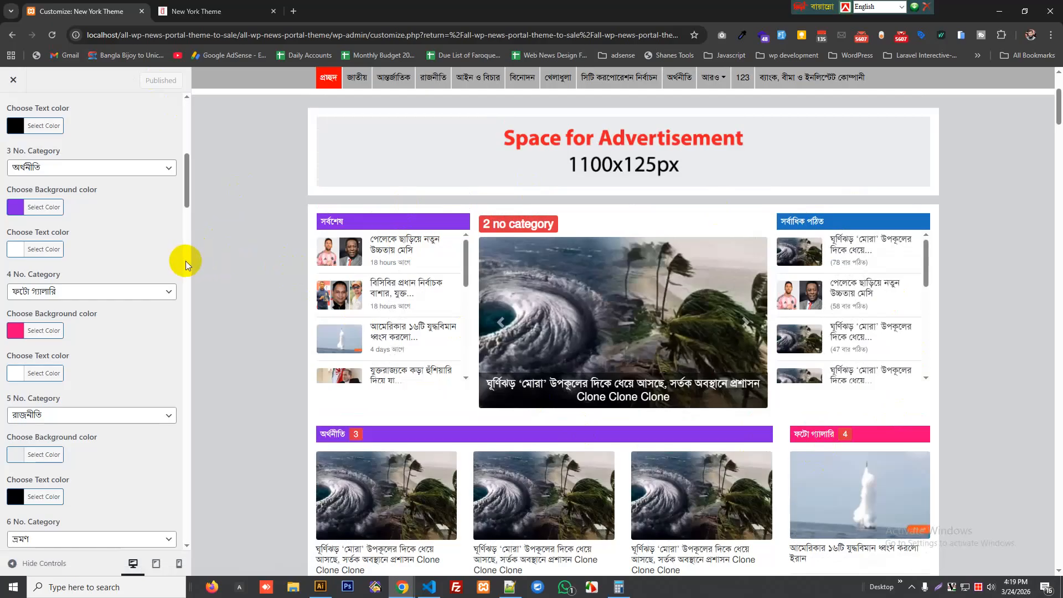
- Reset the সর্বশেষ title's background and text colors to their defaults
scroll(89, 261, up, 5)
scroll(95, 279, up, 3)
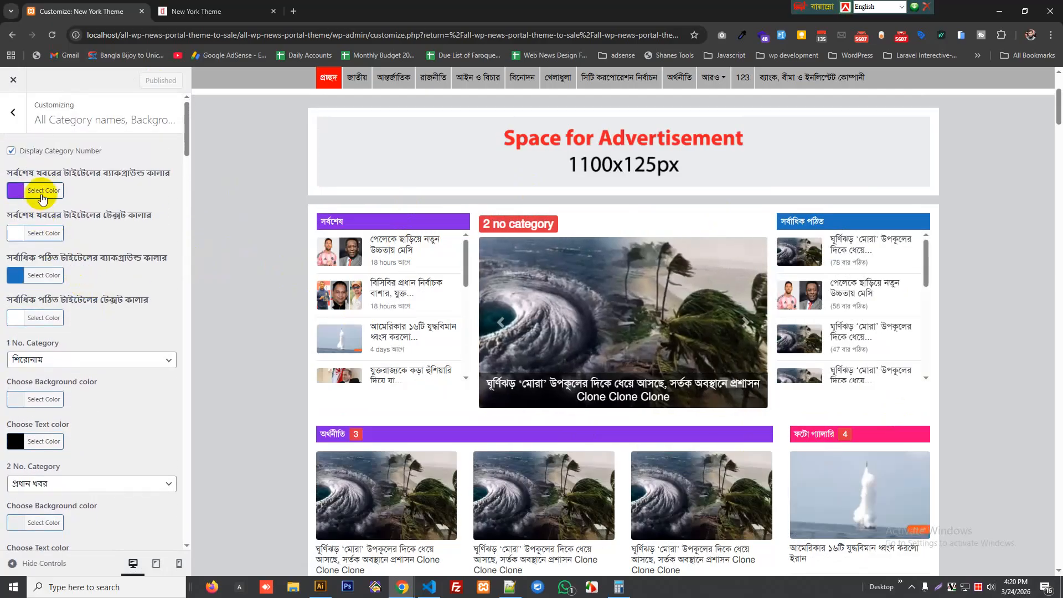
click(45, 192)
click(129, 192)
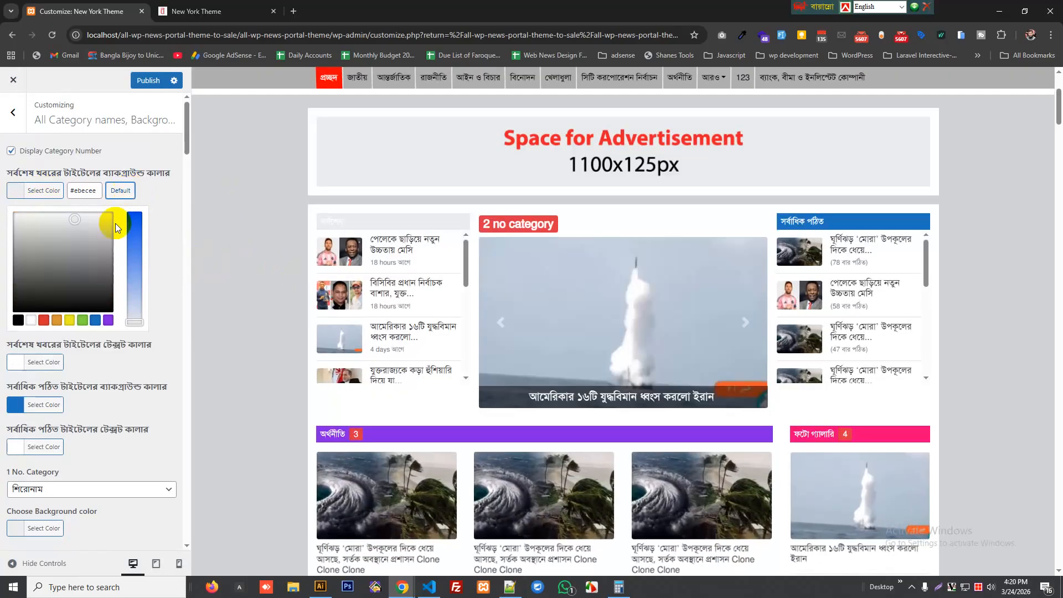
click(46, 362)
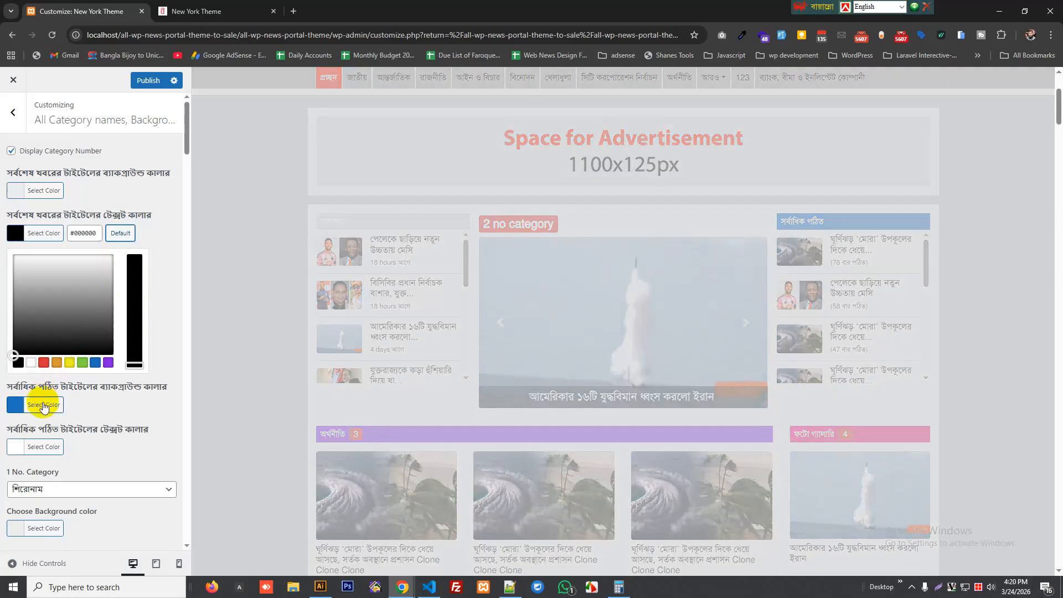
- Reset the সর্বাধিক পঠিত title's background and text colors to their defaults
click(41, 405)
click(120, 275)
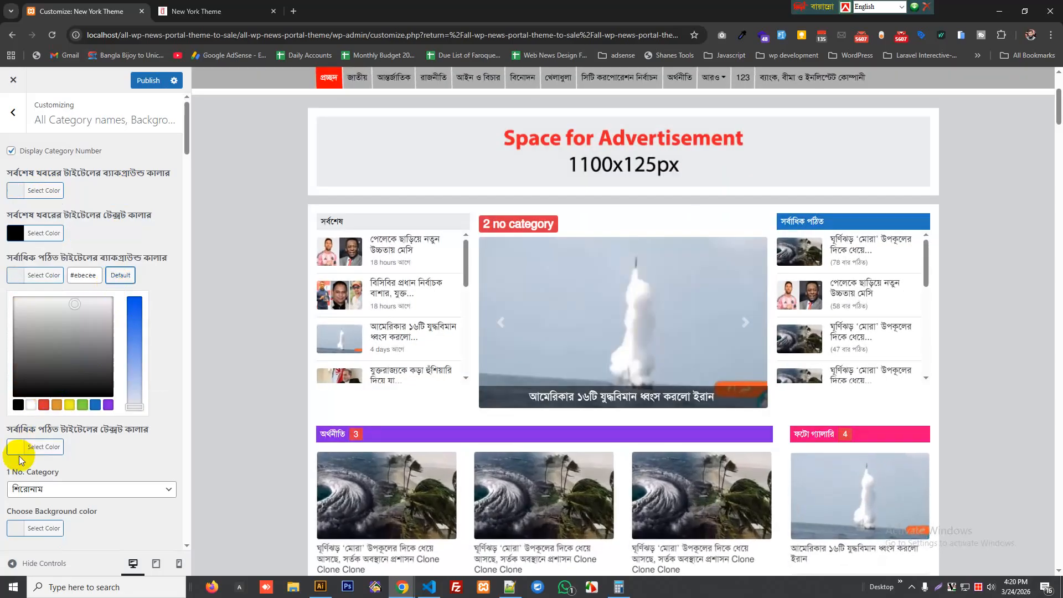
click(25, 450)
click(117, 319)
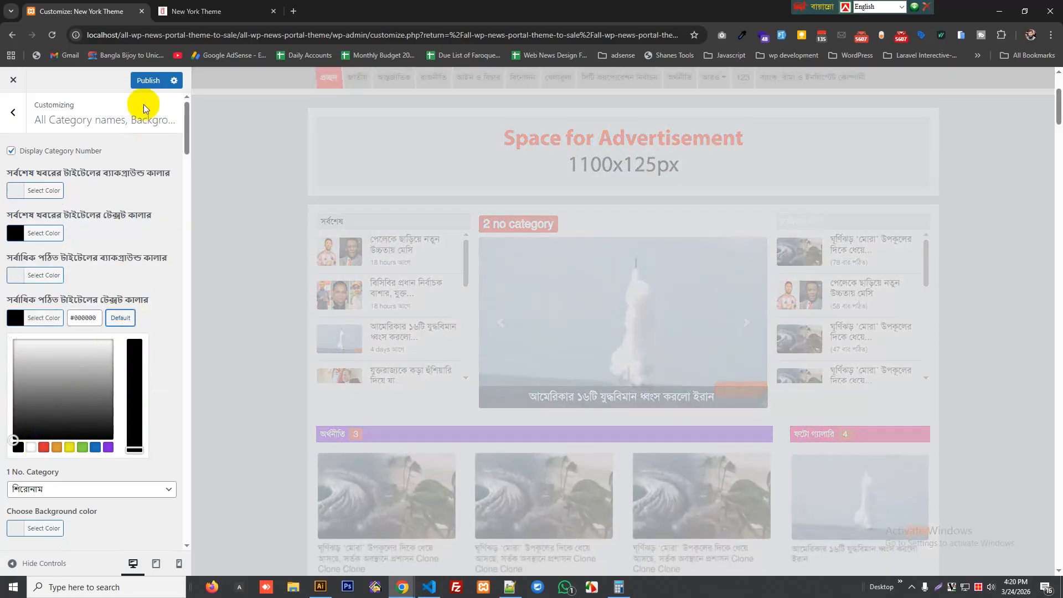
- Reset the 3 No. Category (অর্থনীতি) heading's background and text colors to their defaults
scroll(48, 426, down, 2)
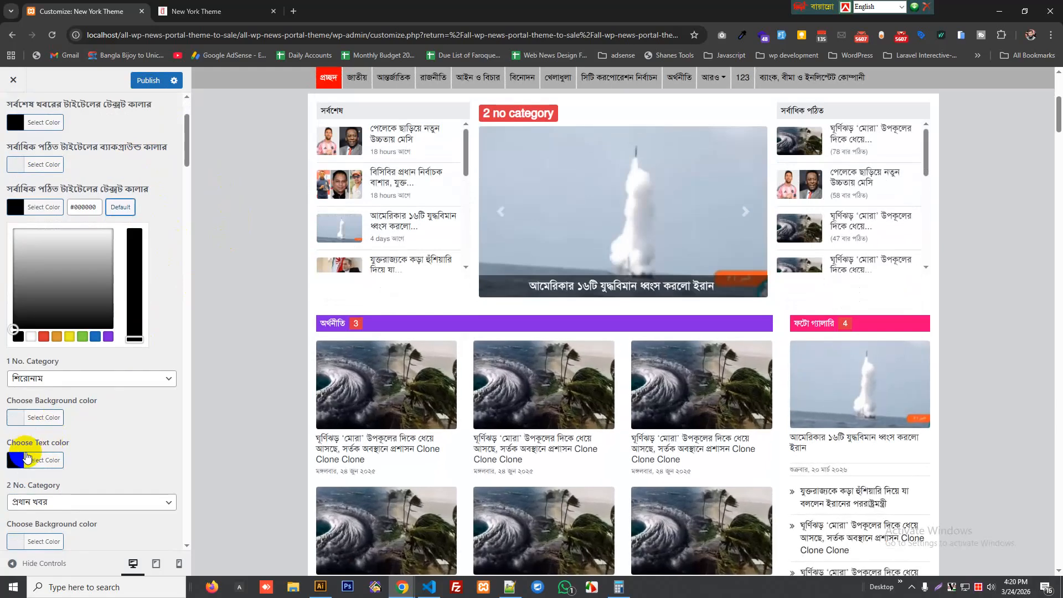
scroll(344, 333, down, 2)
scroll(102, 403, down, 5)
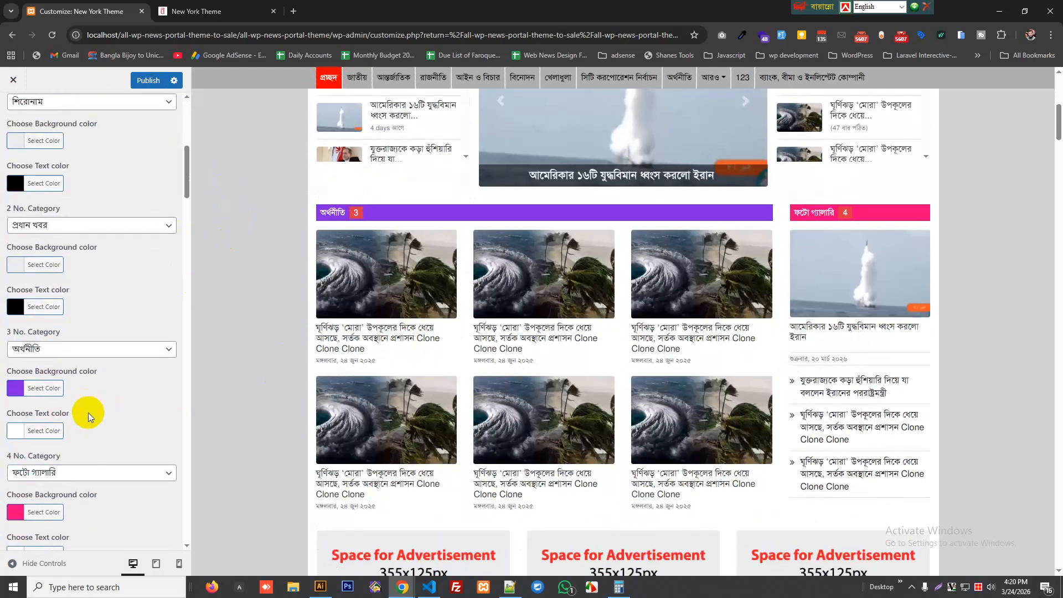
click(50, 390)
click(120, 390)
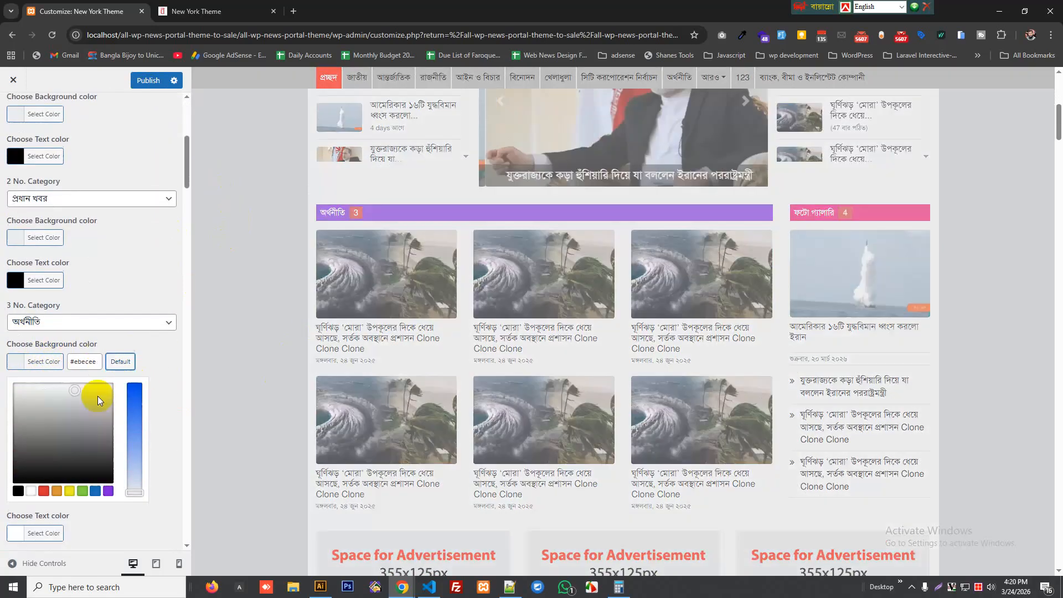
scroll(48, 438, down, 2)
click(44, 445)
click(120, 320)
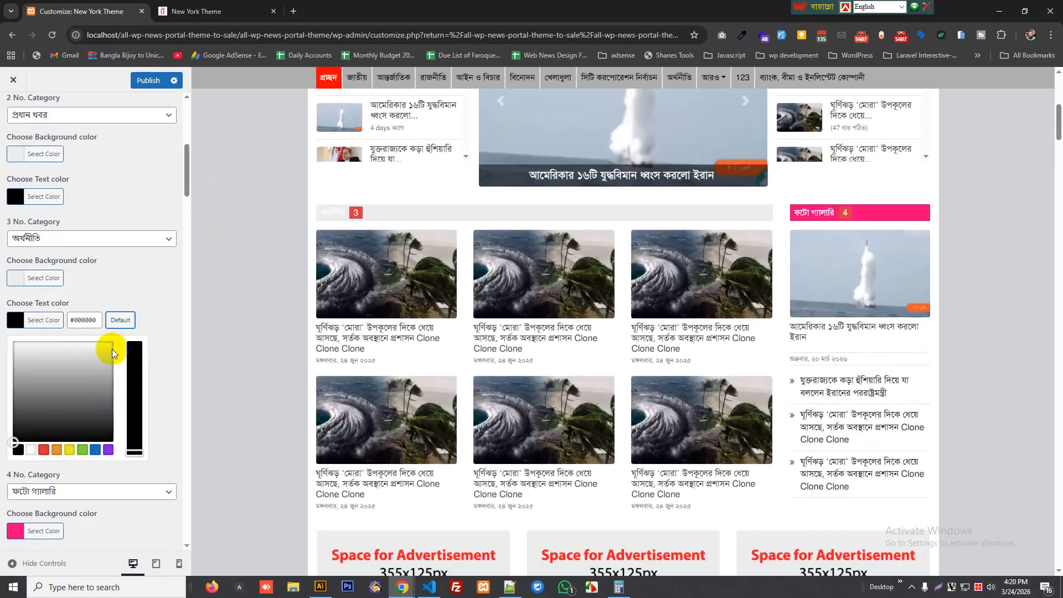
- Reset the 4 No. Category (ফটো গ্যালারি) heading's background and text colors to their defaults, and publish the Customizer changes
scroll(66, 388, down, 2)
click(43, 423)
click(122, 291)
scroll(83, 451, down, 1)
click(56, 408)
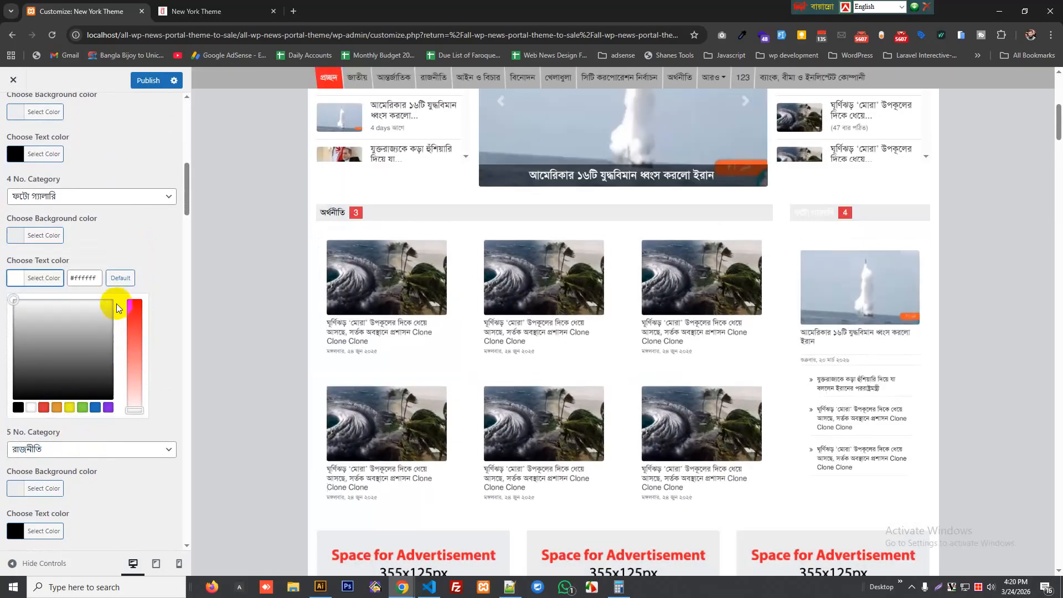
click(120, 278)
click(148, 80)
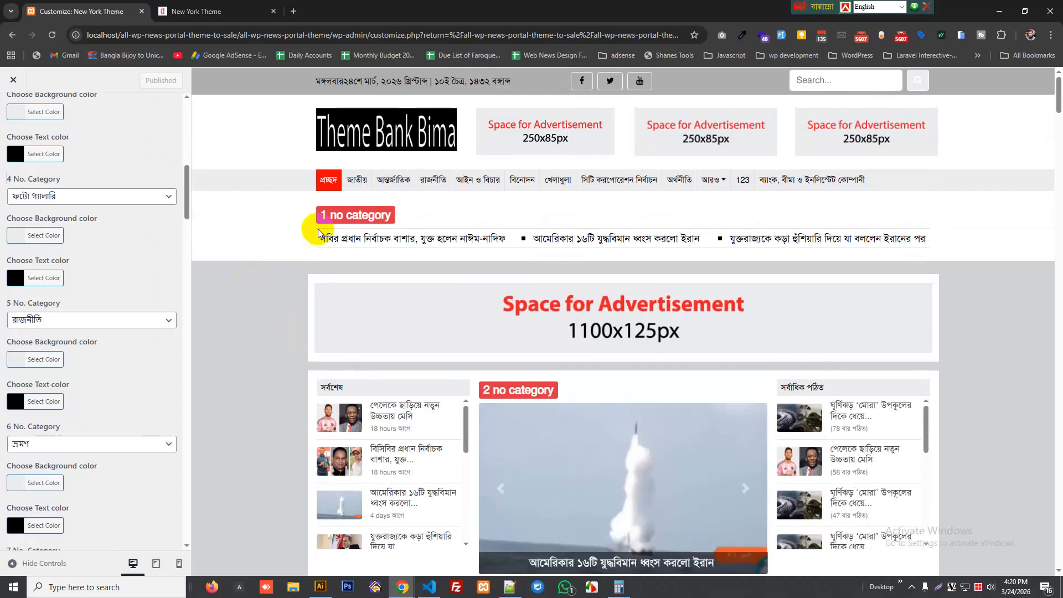
- Set 28 No. Category, the sidebar section below the 260xauto advertisement, to বিশেষ প্রতিবেদন
scroll(563, 424, down, 2)
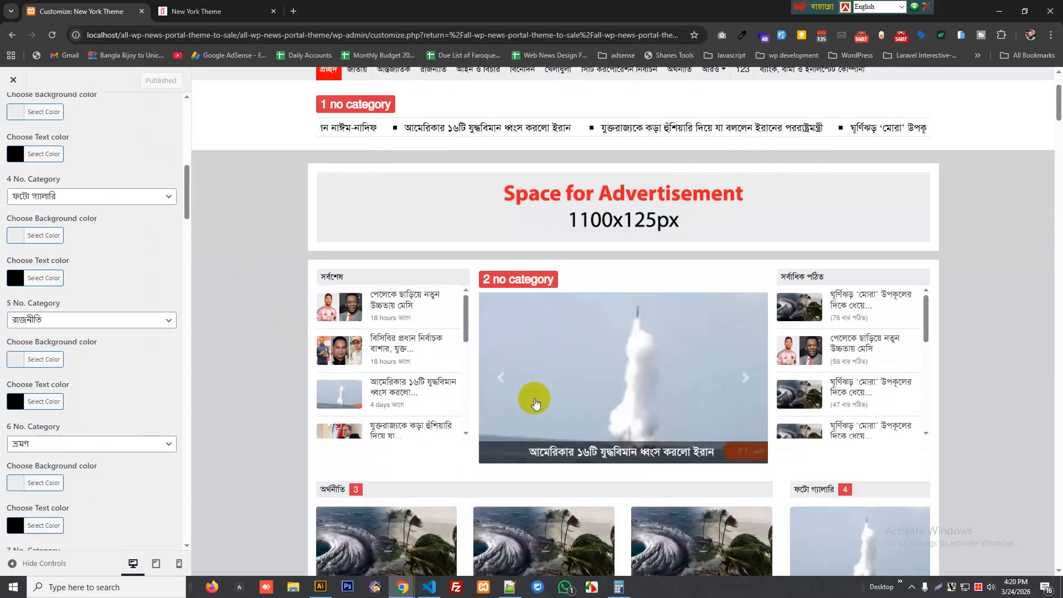
scroll(64, 257, up, 4)
scroll(18, 147, up, 5)
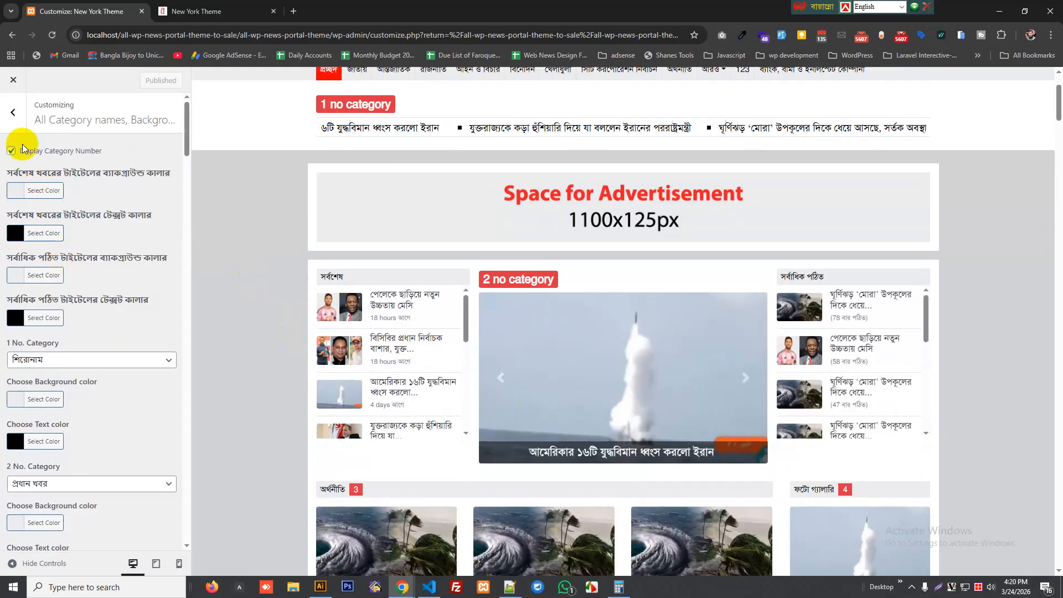
scroll(269, 314, down, 4)
scroll(269, 314, down, 5)
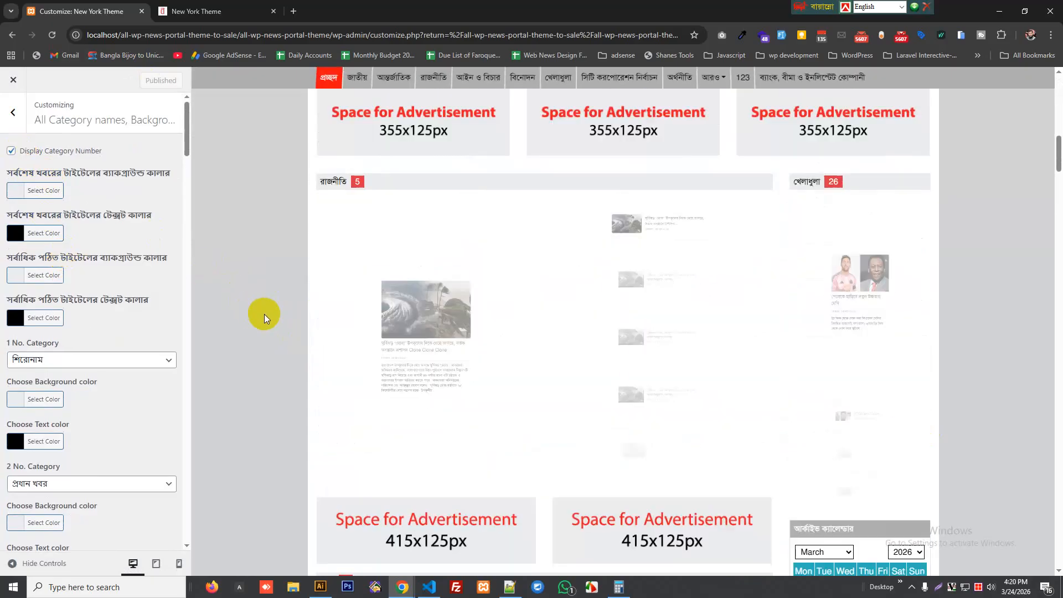
scroll(282, 314, down, 4)
scroll(304, 324, down, 3)
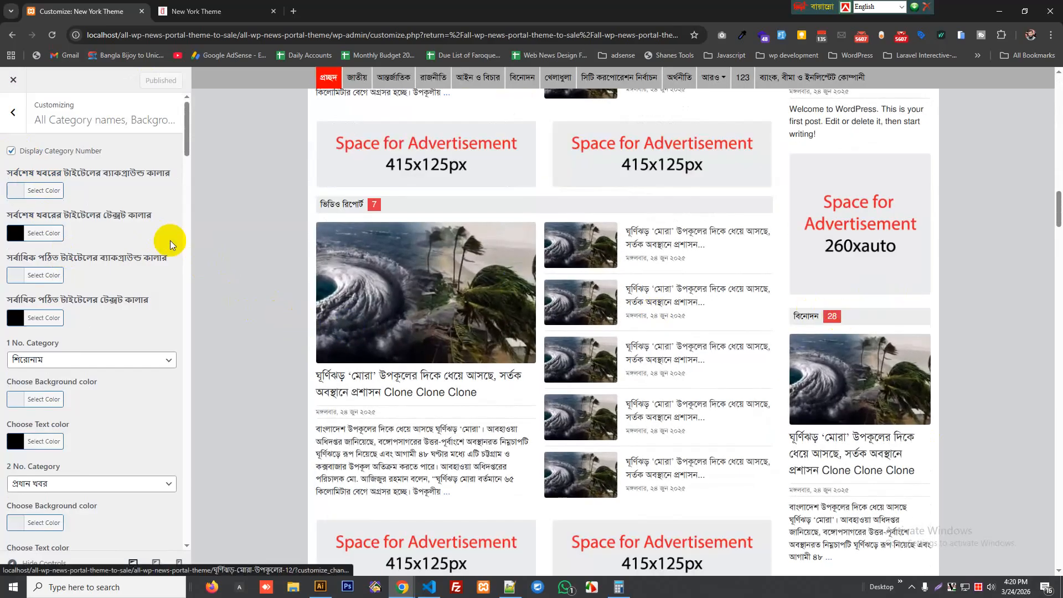
scroll(171, 240, down, 20)
scroll(175, 231, down, 15)
click(78, 444)
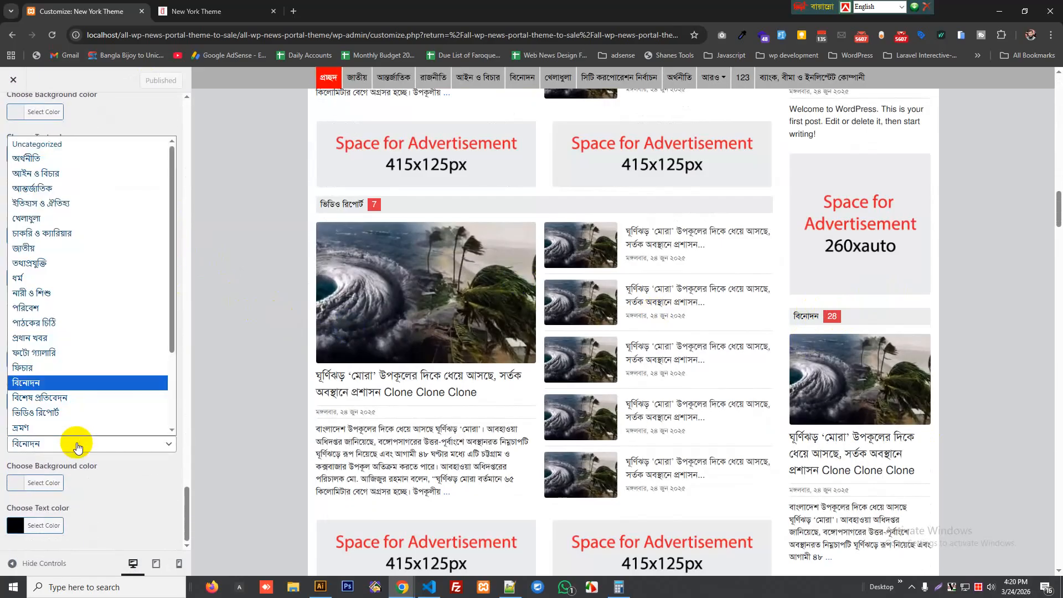
click(82, 397)
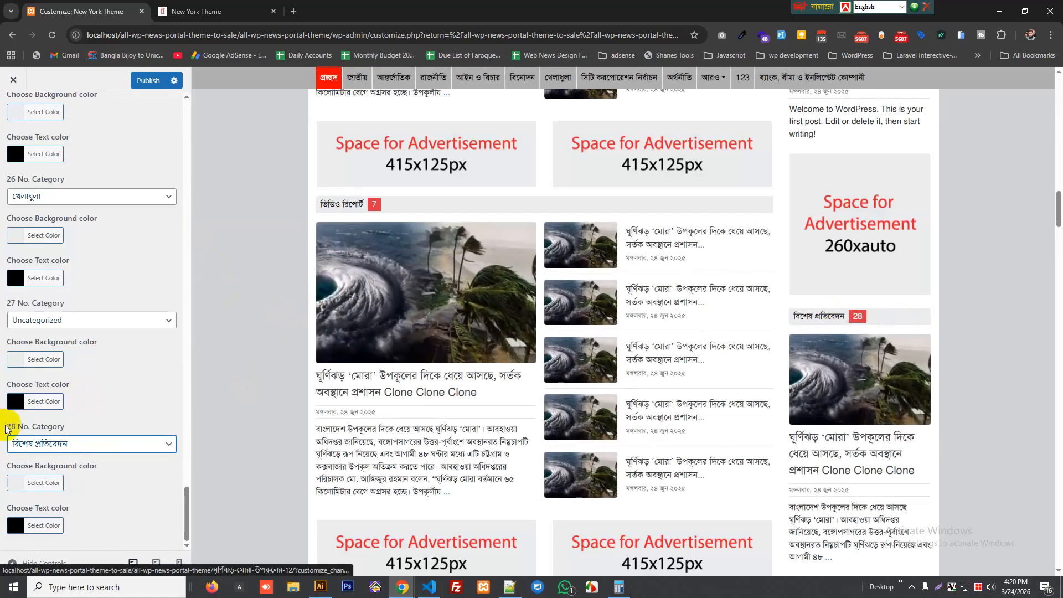
- Give the 28 No. Category (বিশেষ প্রতিবেদন) heading a blue #0452ed background and white #ffffff text
click(43, 483)
scroll(47, 480, down, 1)
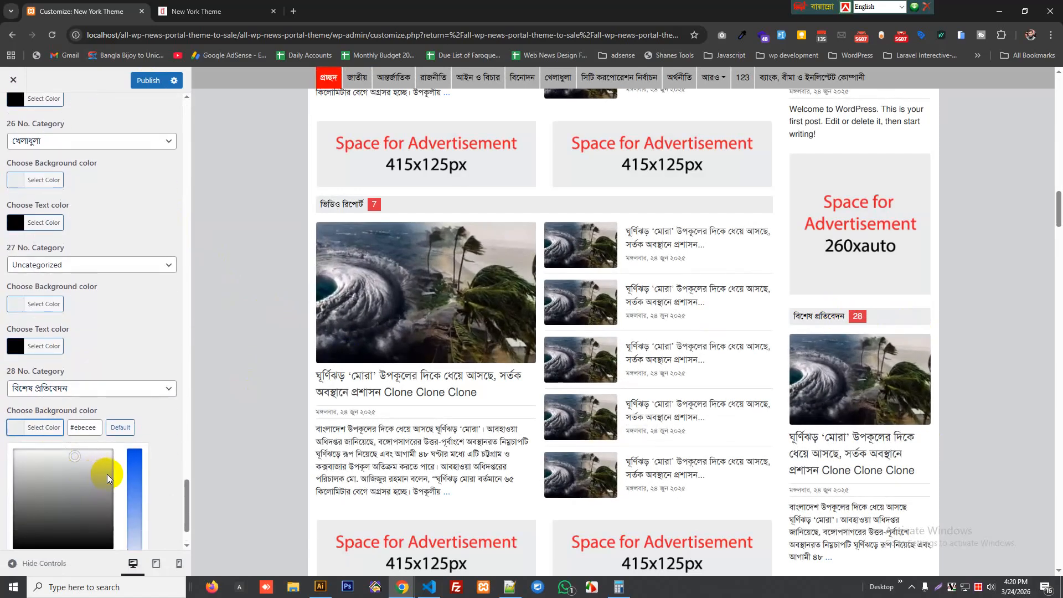
click(133, 456)
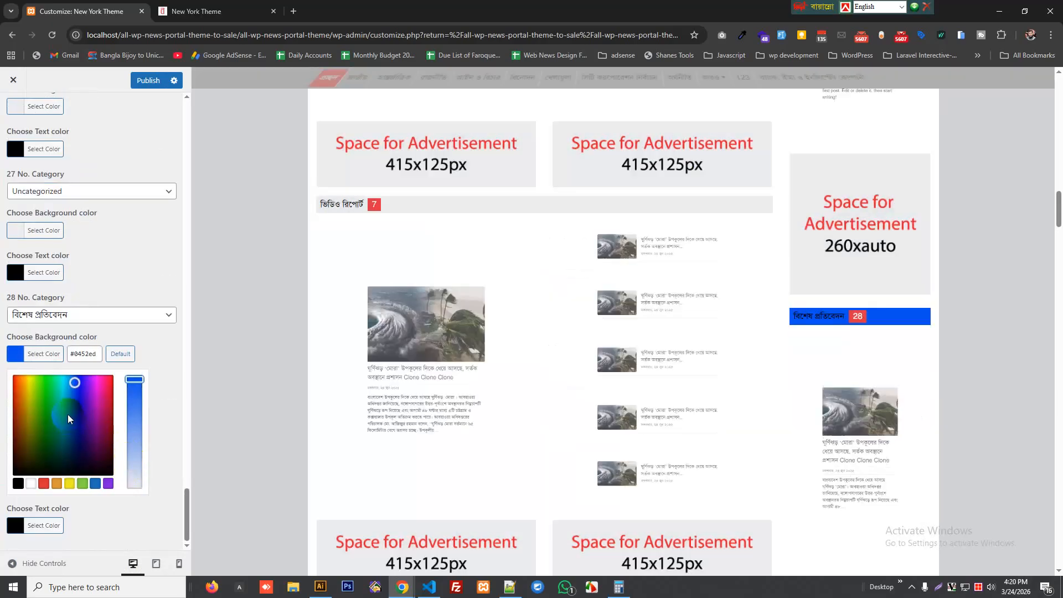
click(36, 527)
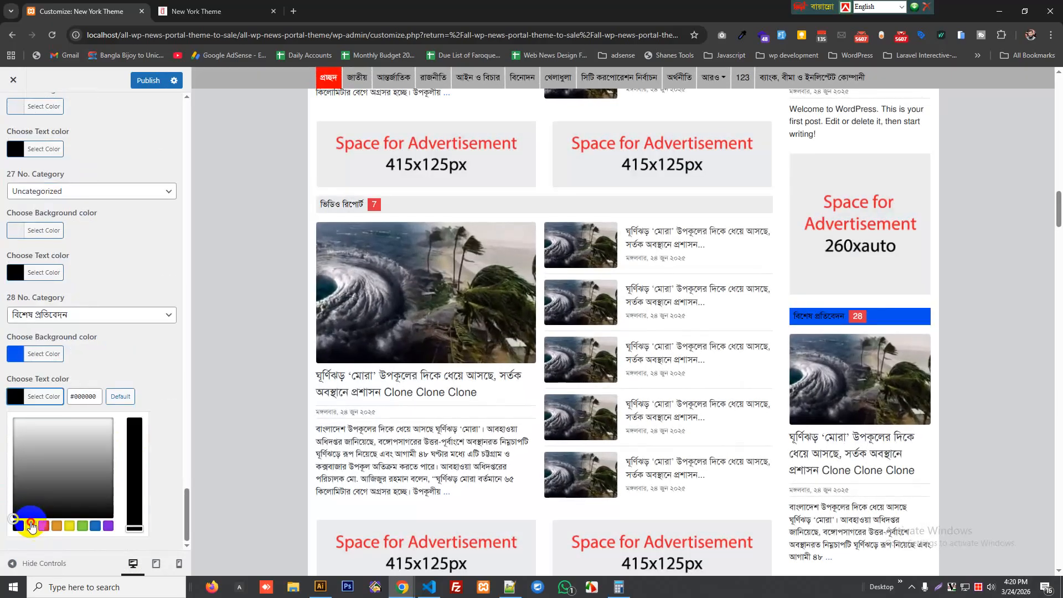
click(32, 526)
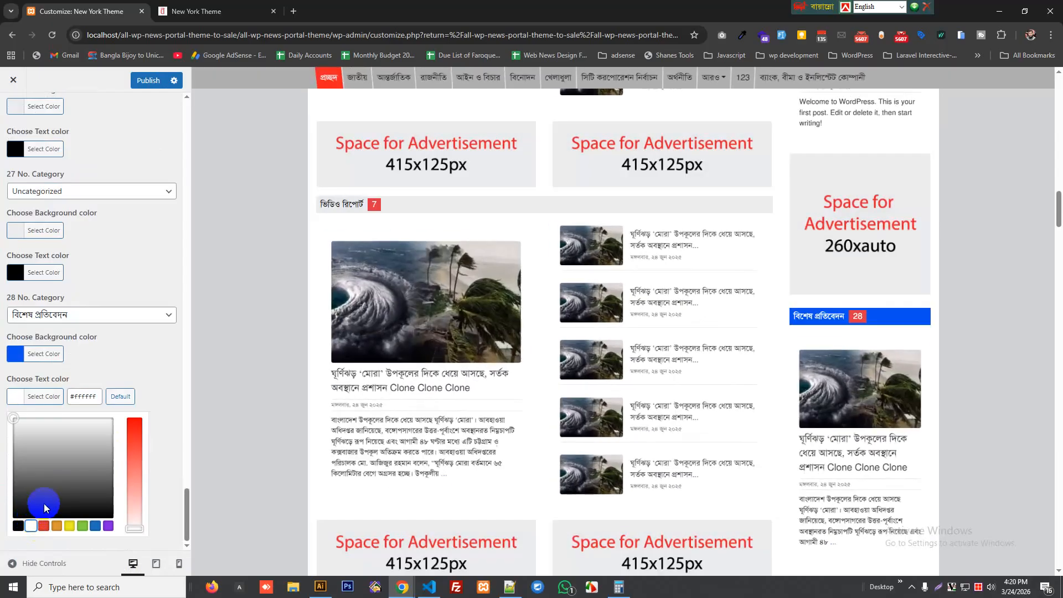
- Reset the 28 No. Category heading's background and text colors to their defaults, and publish the Customizer changes
click(42, 354)
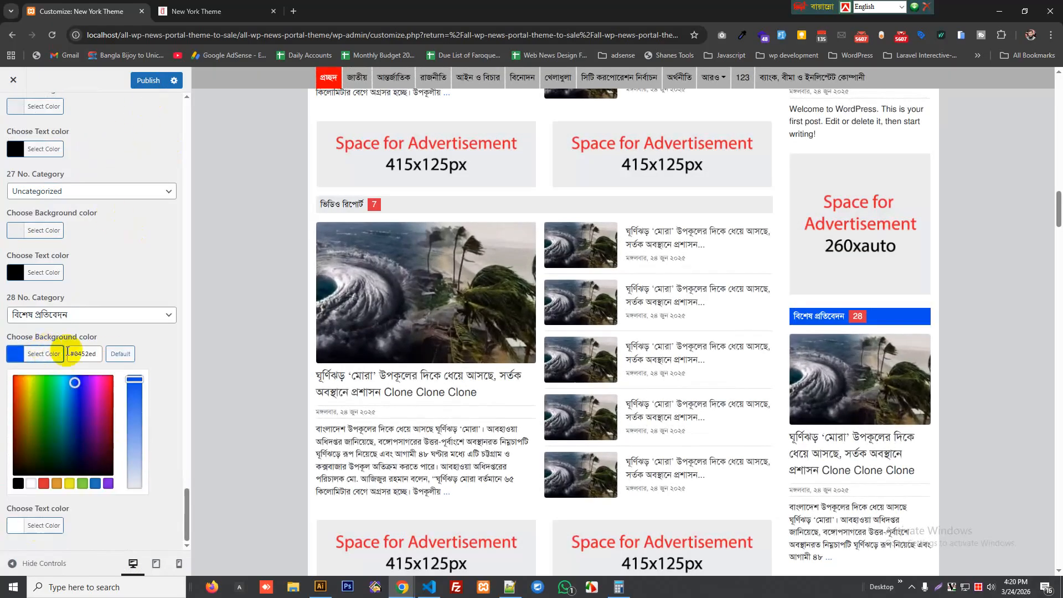
click(116, 354)
click(44, 525)
click(120, 396)
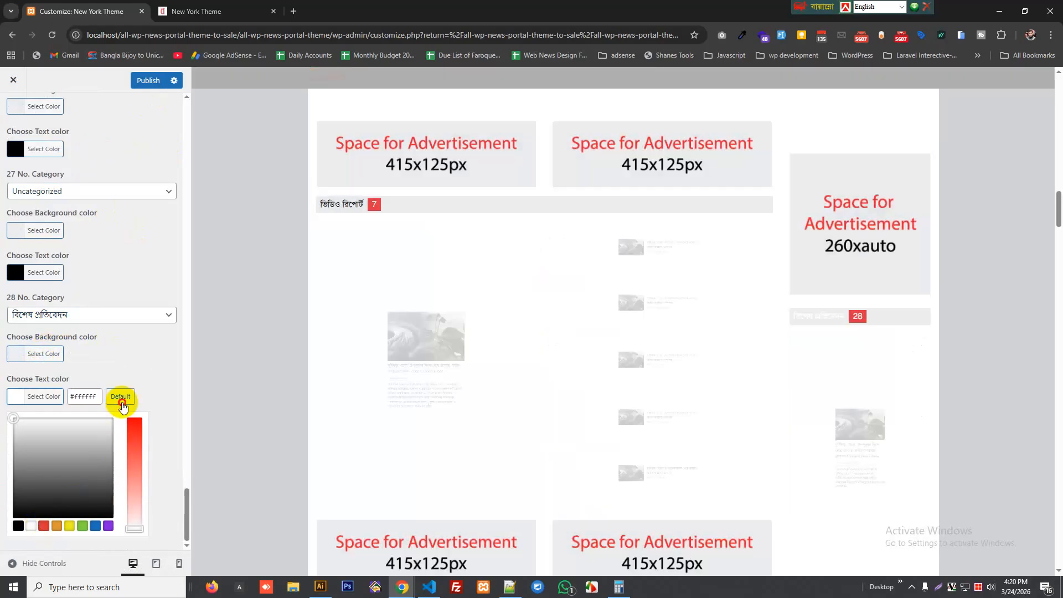
click(147, 81)
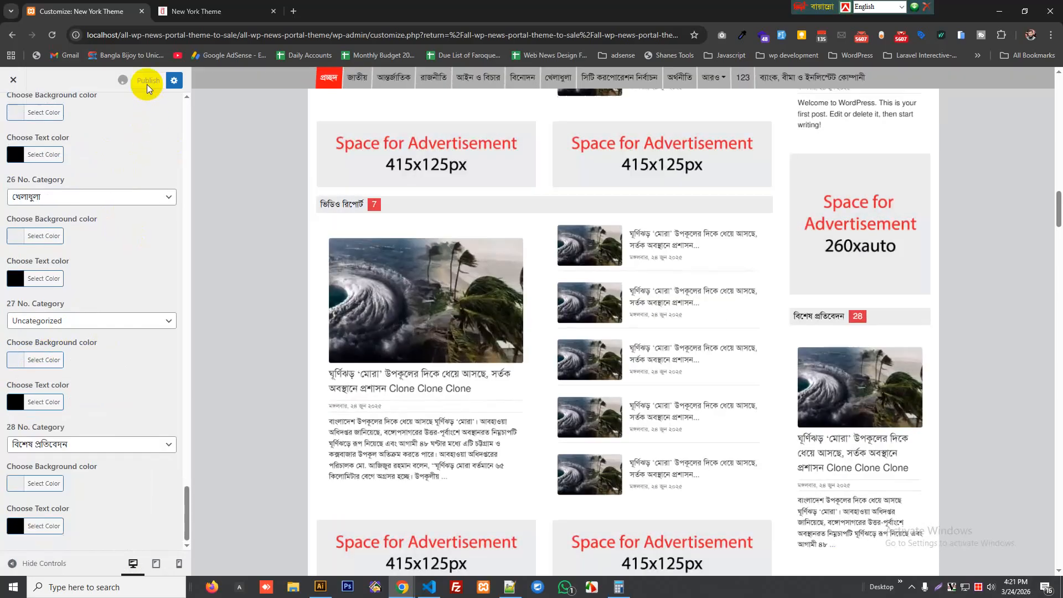
scroll(257, 260, up, 15)
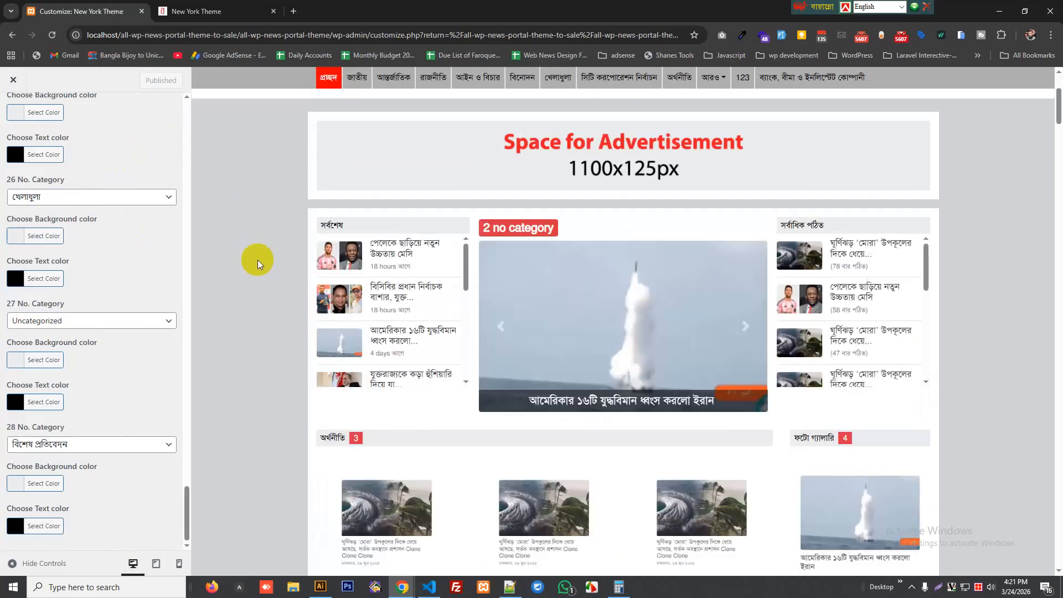
scroll(251, 272, down, 3)
scroll(238, 279, down, 1)
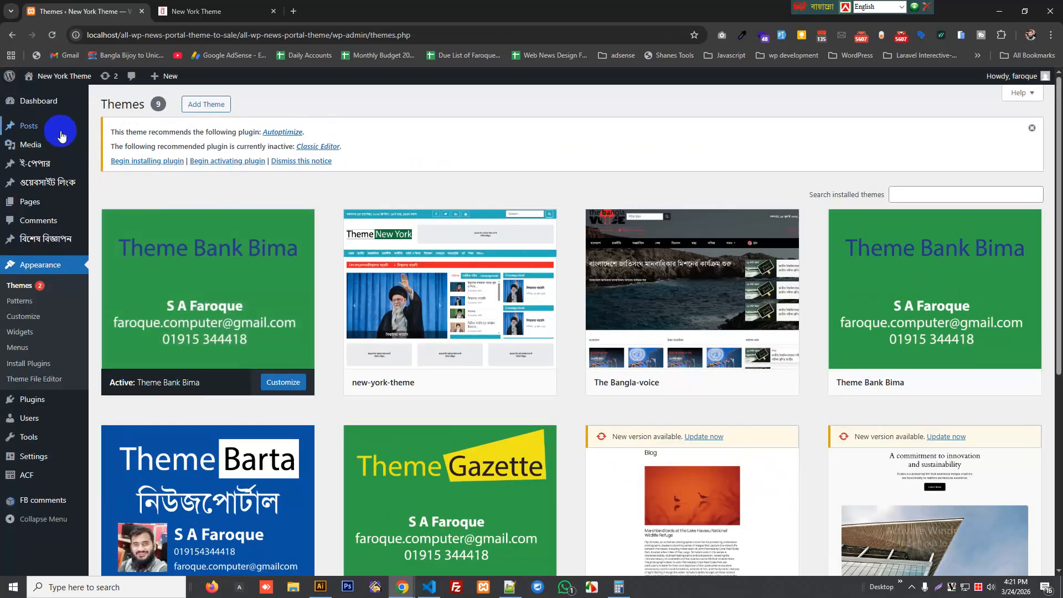
- Try to add a post category named সিটি করপোরেশন নির্বাচন on the Categories page
mouse_move(58, 128)
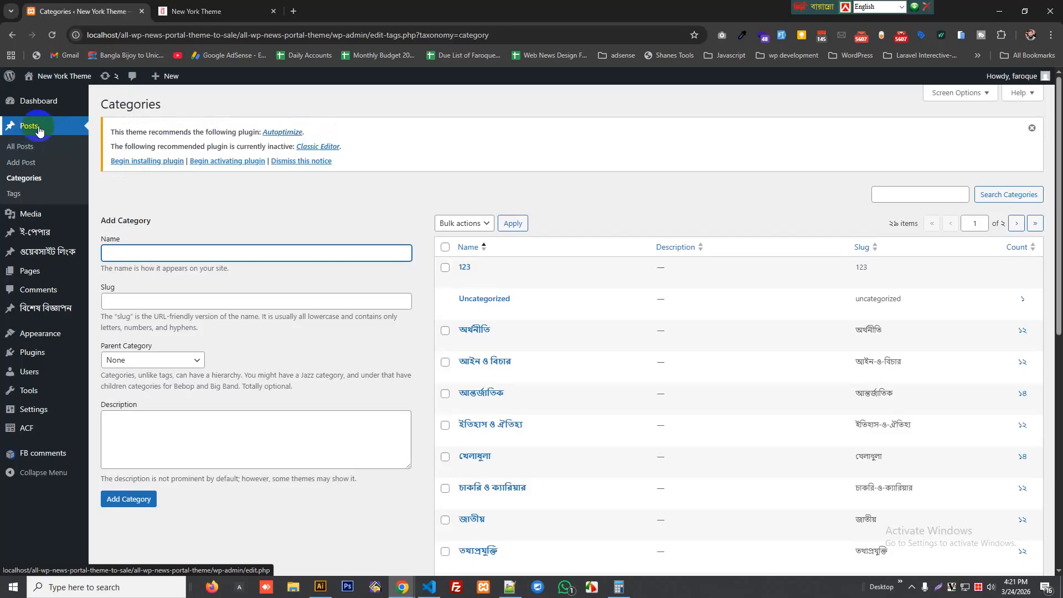
click(134, 252)
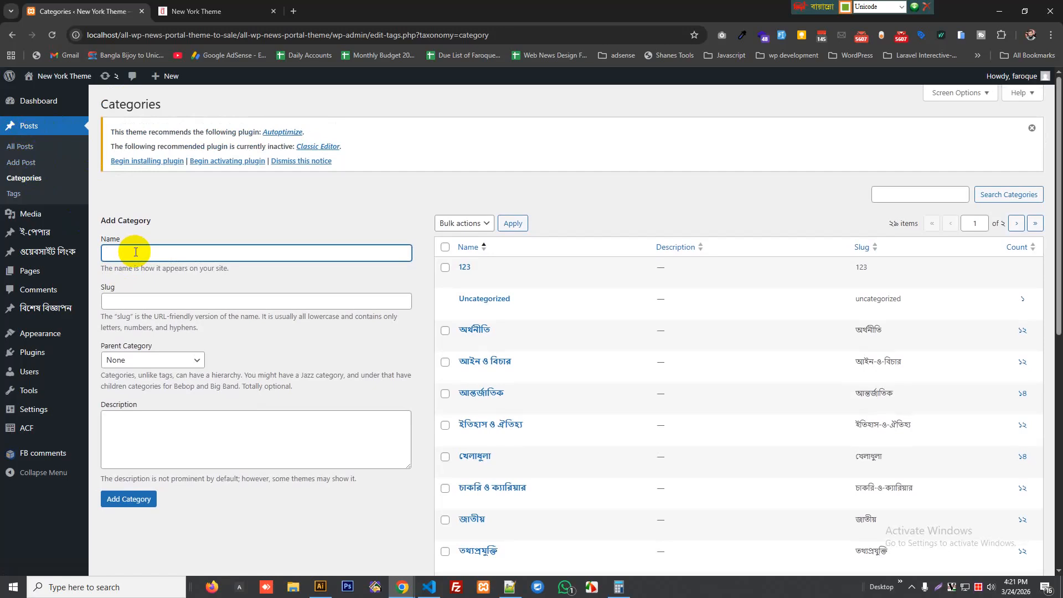
click(126, 500)
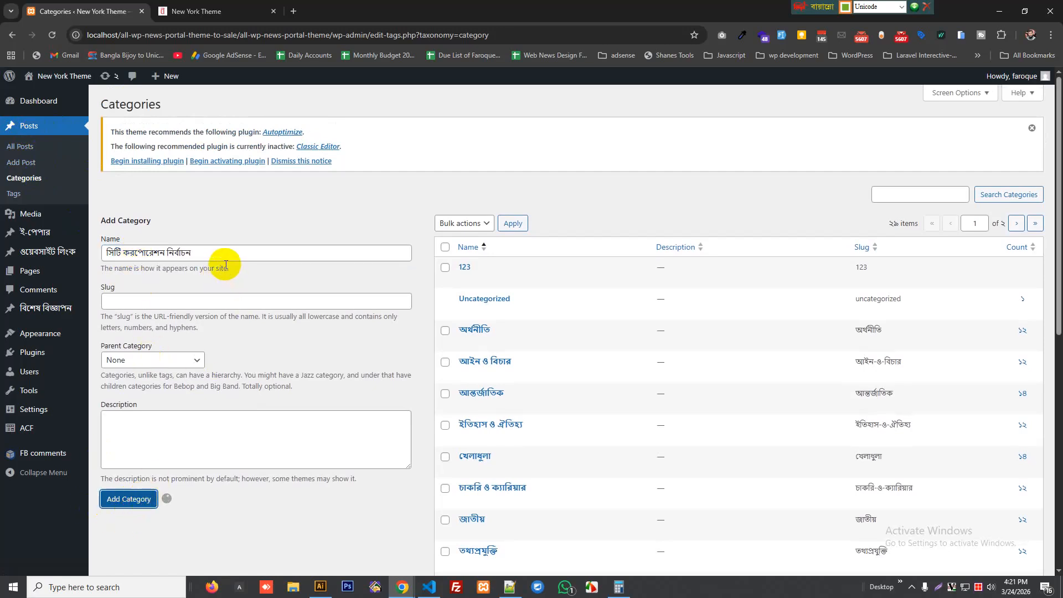
scroll(324, 404, down, 5)
scroll(321, 405, up, 5)
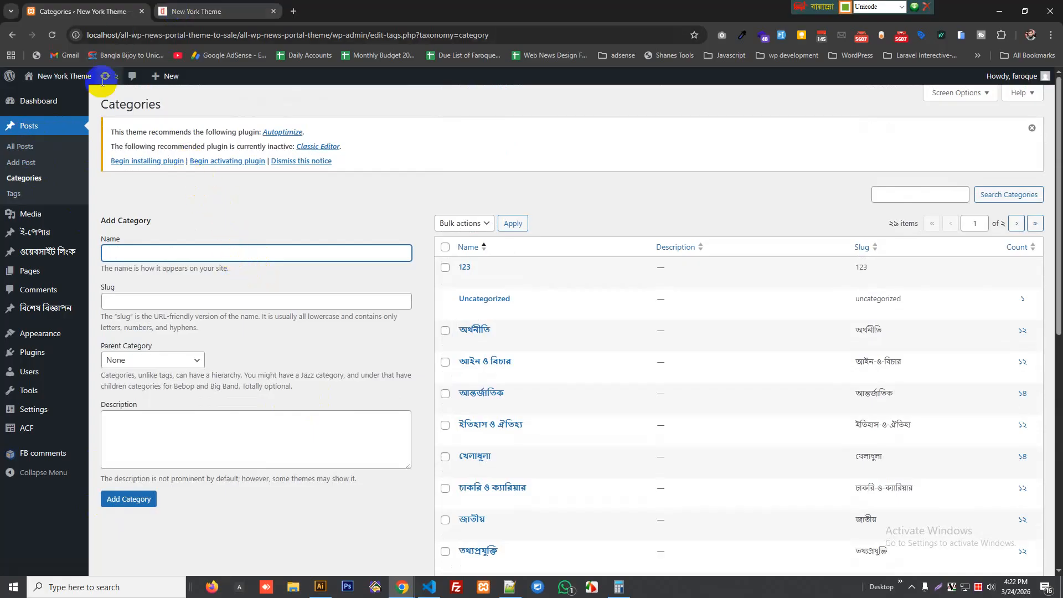
- Examine the category choices offered for 3 No. Category under All Category names, Background and Color in the Customizer, and return to the Categories page
mouse_move(54, 323)
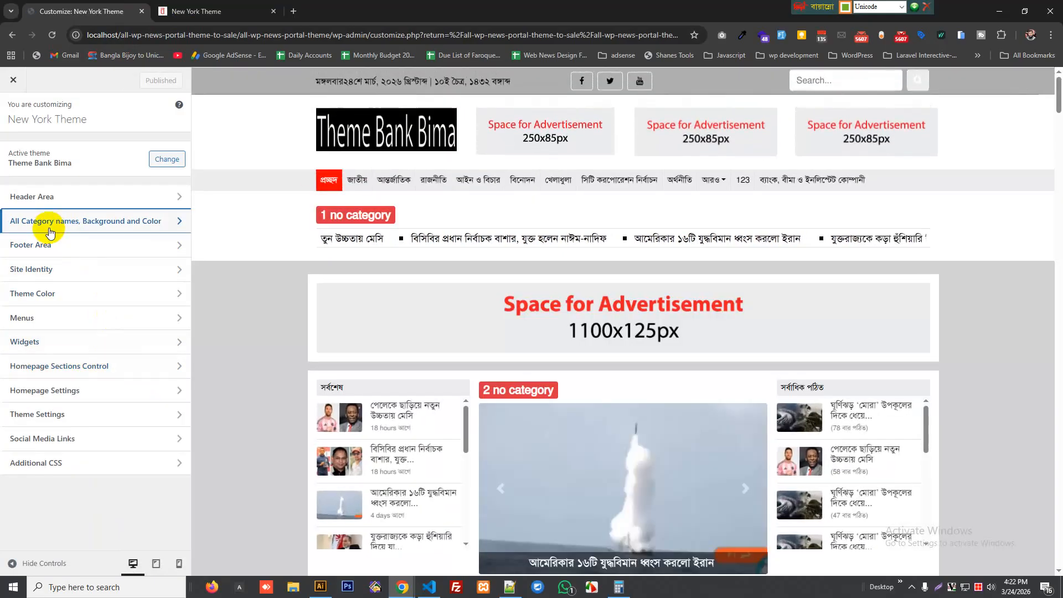
click(48, 228)
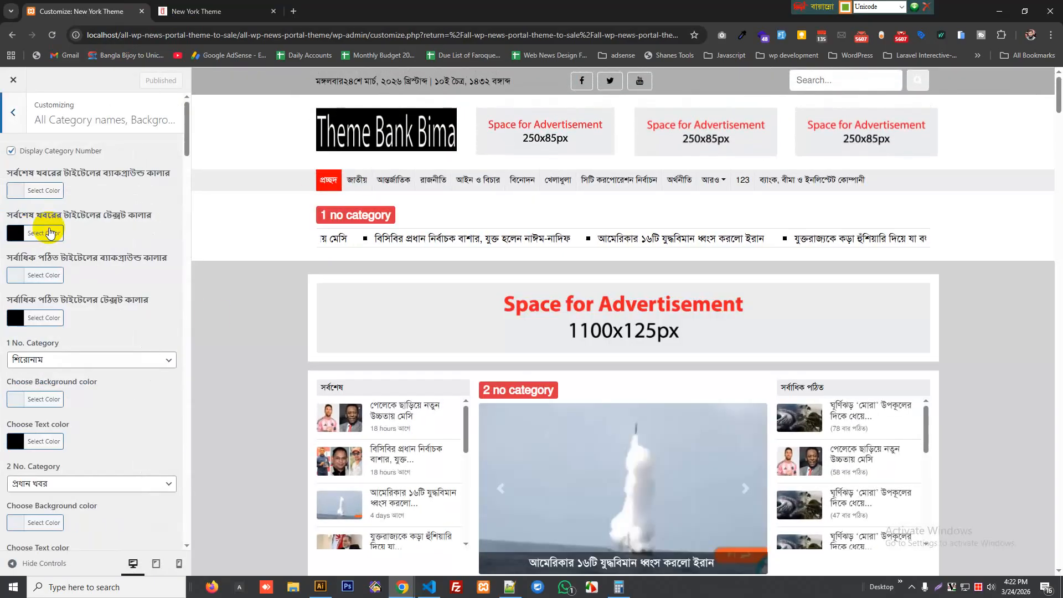
scroll(218, 318, down, 3)
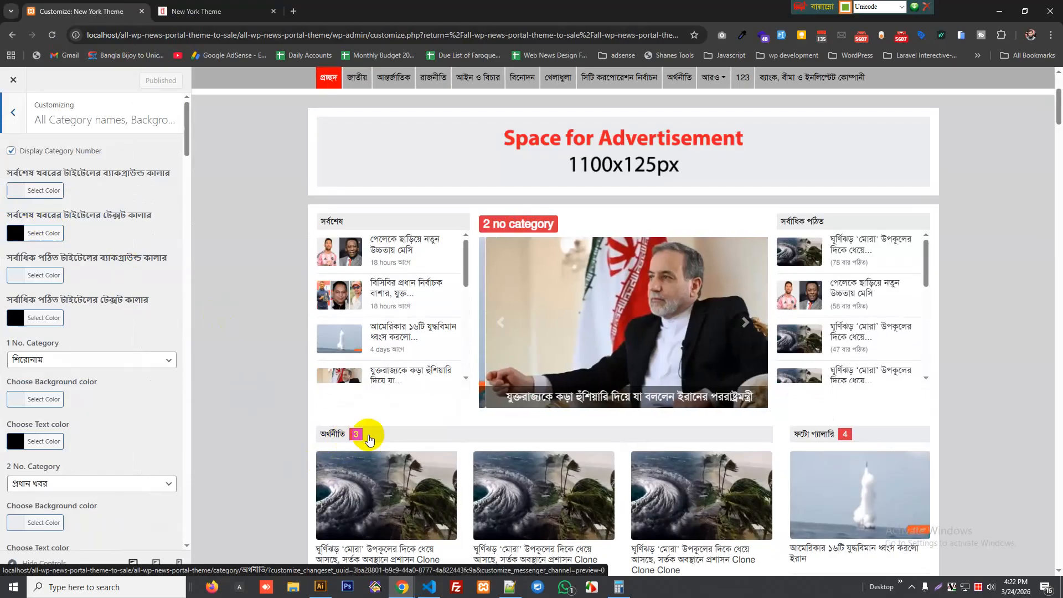
scroll(357, 436, down, 1)
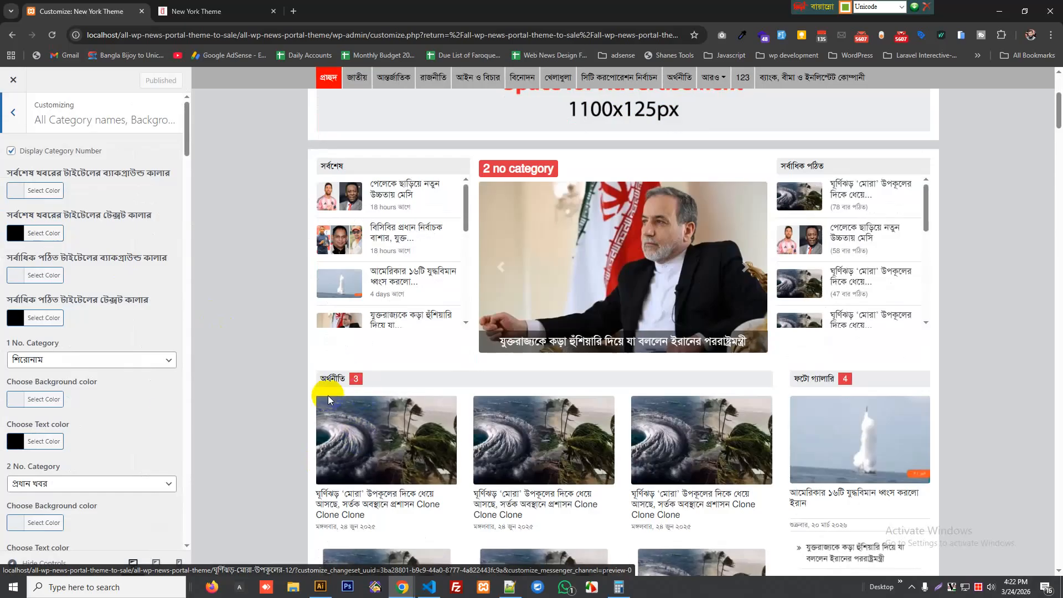
scroll(161, 427, down, 2)
scroll(83, 421, down, 1)
click(70, 437)
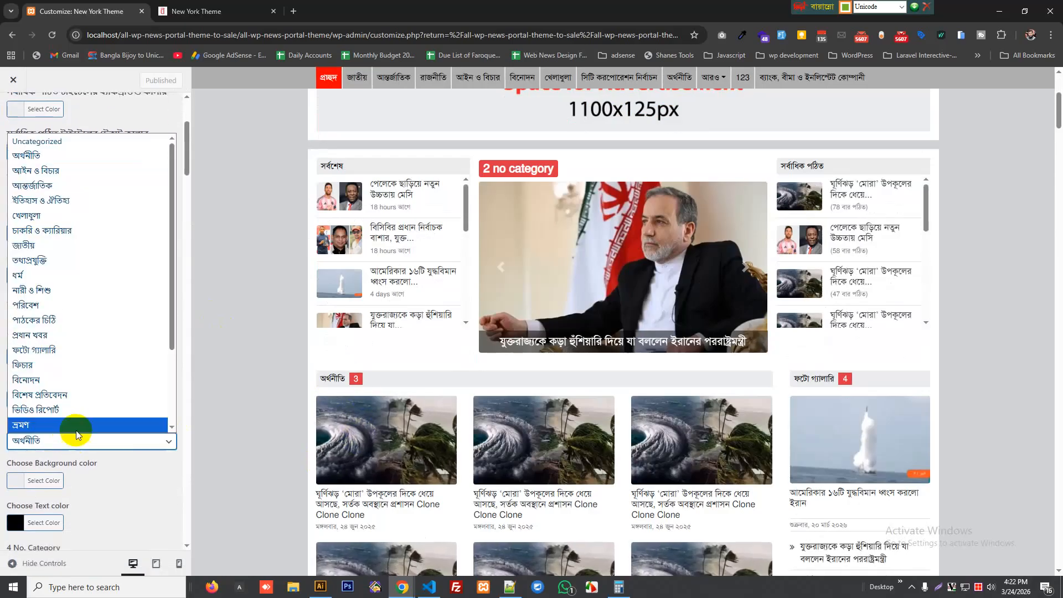
scroll(85, 172, down, 2)
scroll(79, 315, up, 3)
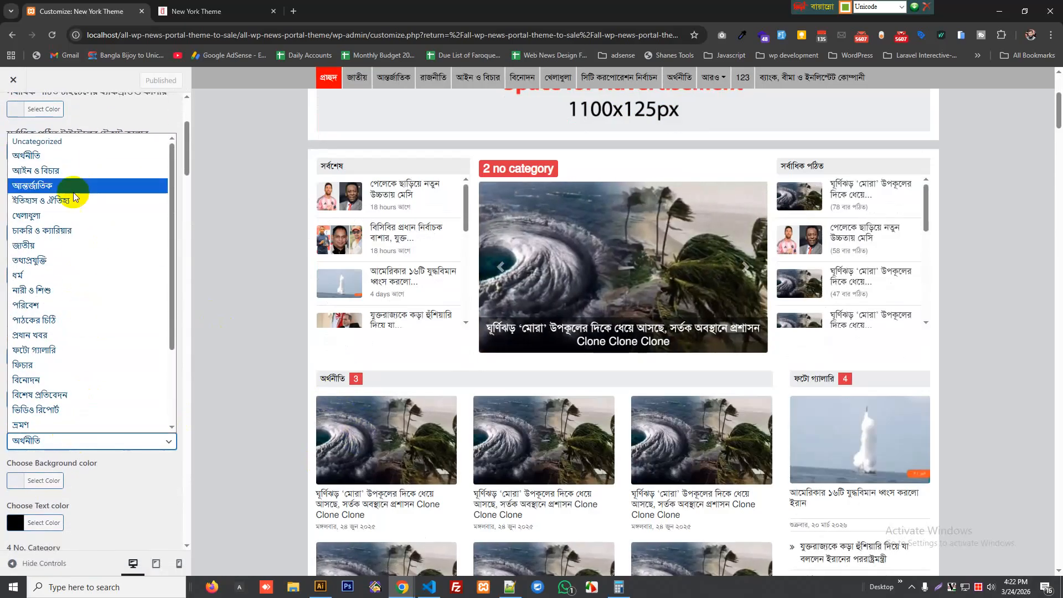
drag(171, 164, 171, 313)
click(255, 239)
click(13, 80)
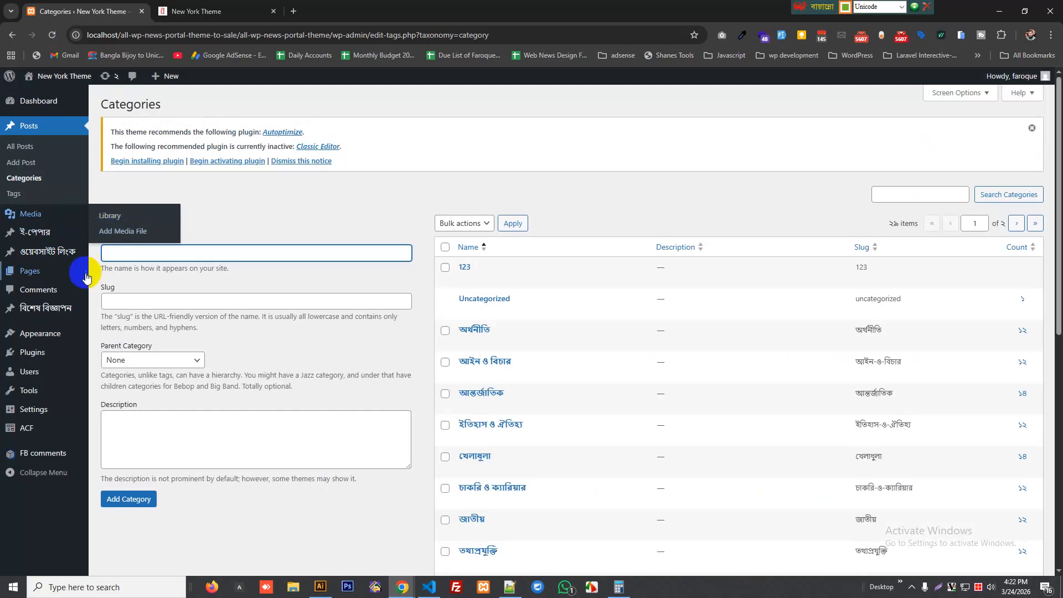
- Assign the category সিটি করপোরেশন নির্বাচন to the post আমেরিকার ১৬টি যুদ্ধবিমান ধ্বংস করলো ইরান with Quick Edit and update it
click(55, 149)
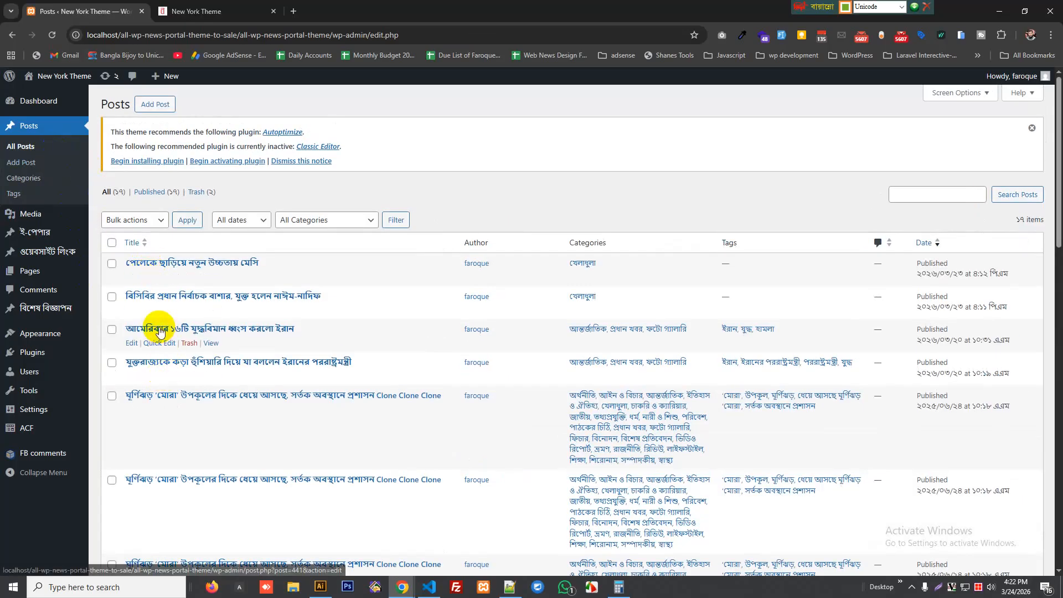
click(158, 343)
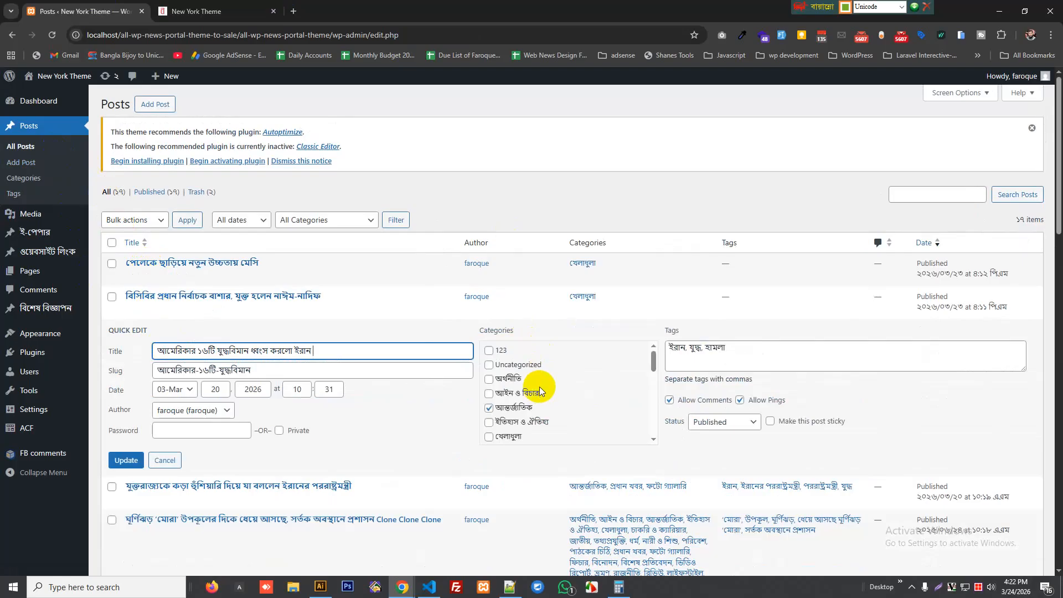
scroll(583, 391, down, 10)
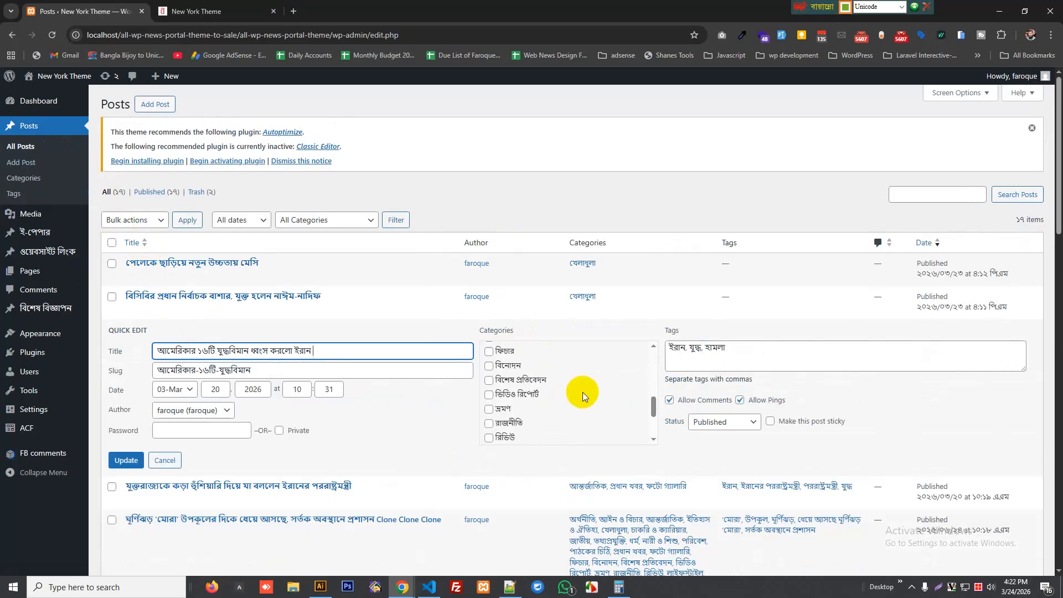
scroll(582, 393, down, 1)
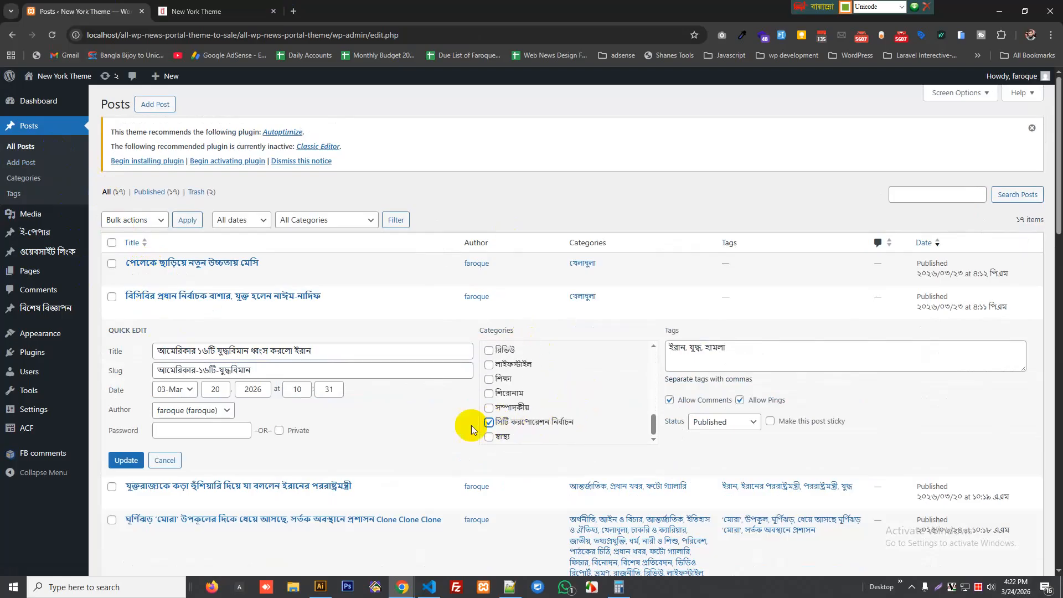
click(122, 461)
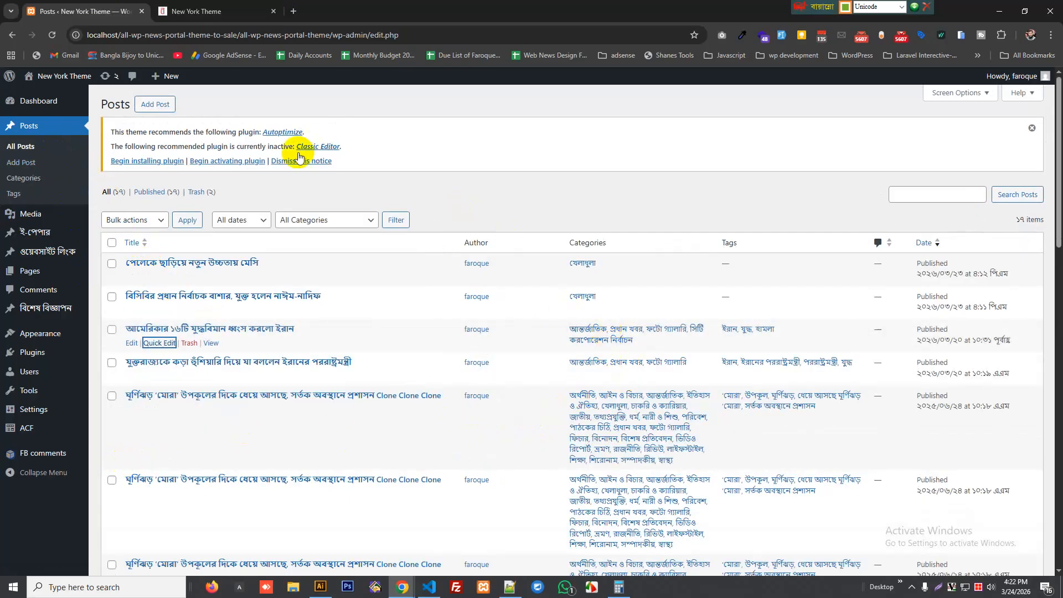
- Set 3 No. Category in the Customizer to সিটি করপোরেশন নির্বাচন and check its section in the homepage preview
mouse_move(38, 338)
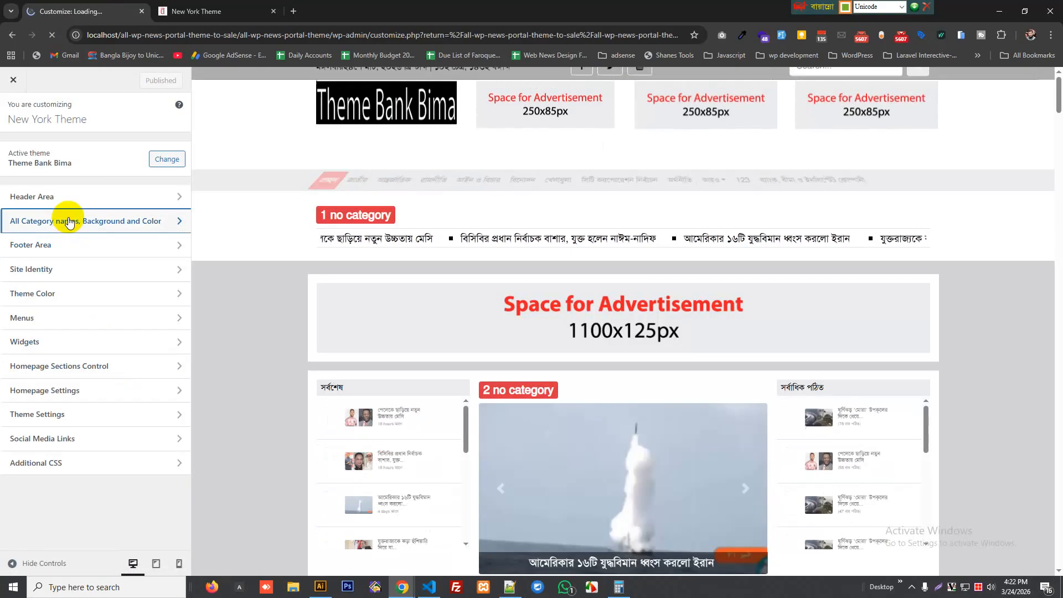
click(68, 221)
scroll(100, 382, down, 1)
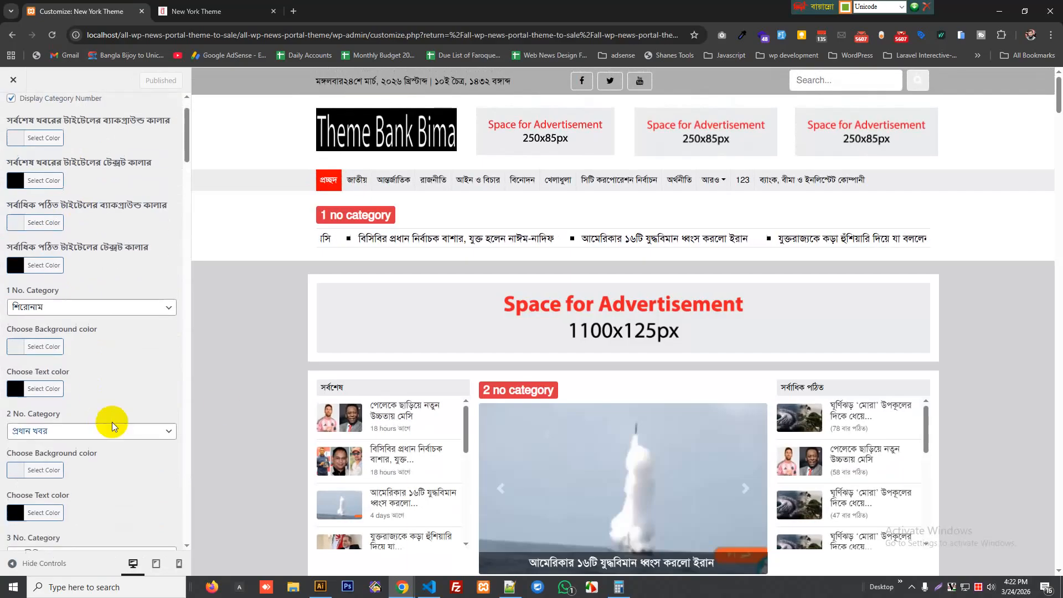
scroll(263, 401, down, 2)
scroll(263, 402, down, 1)
scroll(72, 466, down, 2)
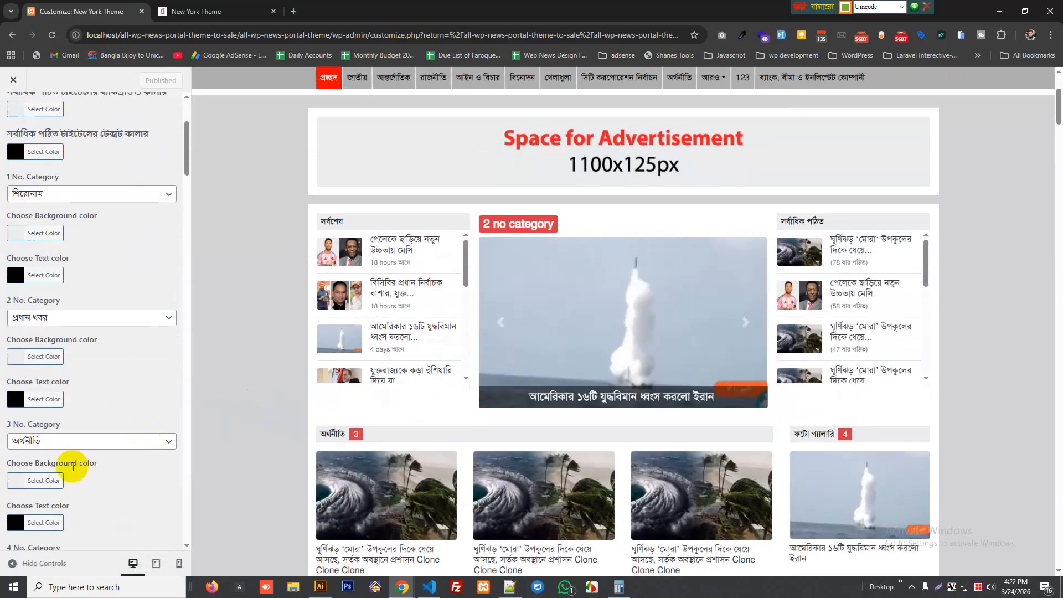
click(38, 443)
scroll(126, 254, down, 3)
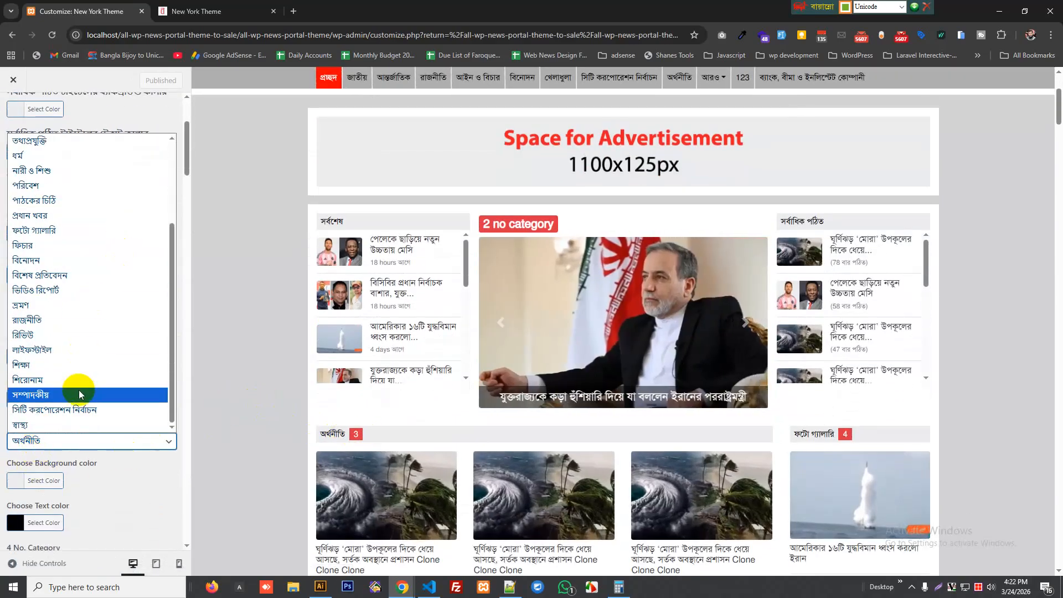
click(80, 409)
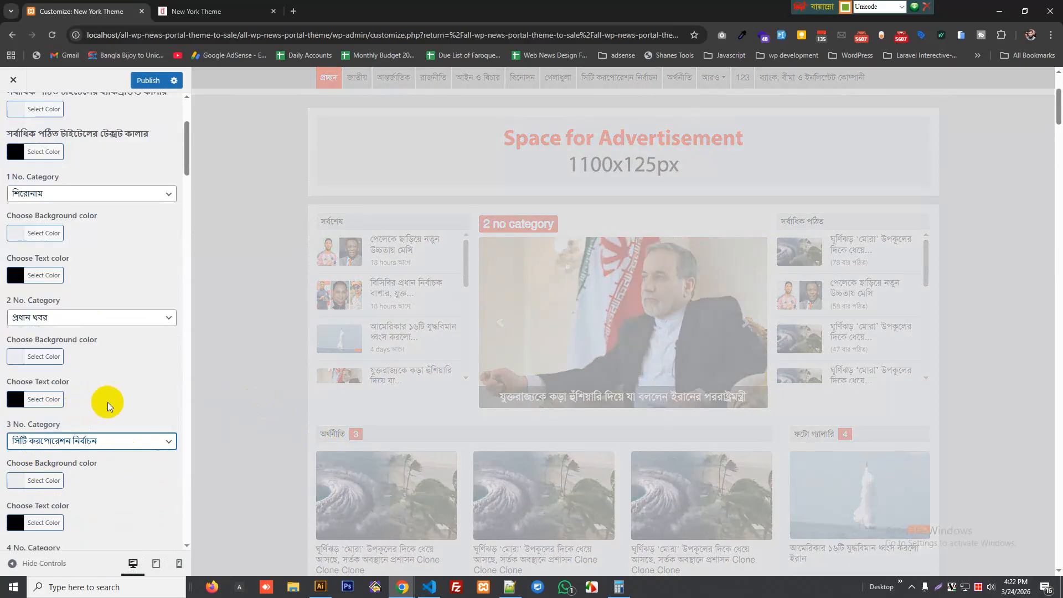
scroll(255, 386, down, 3)
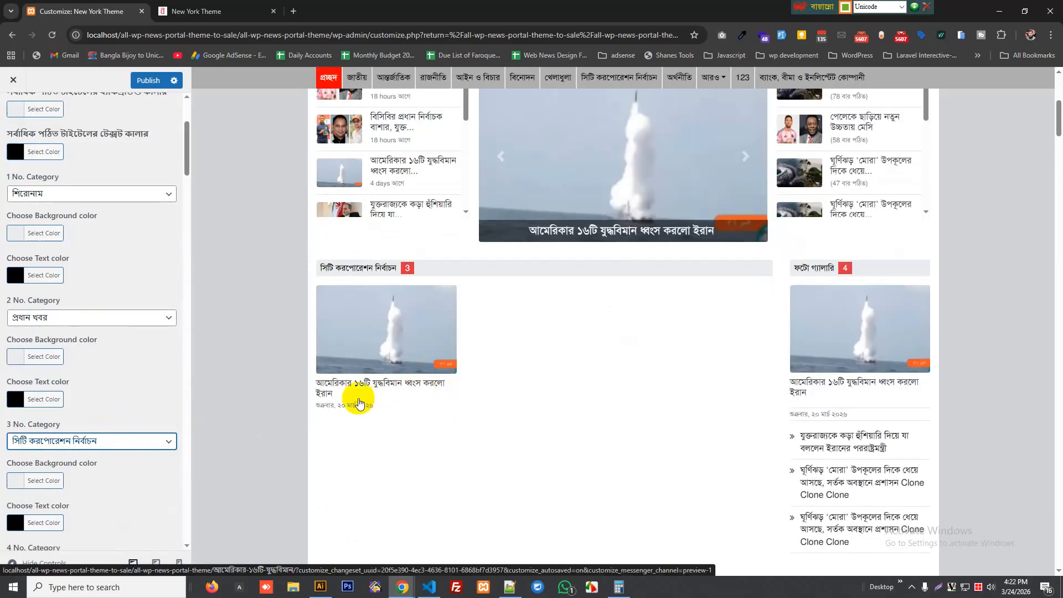
- Turn off Display Category Number, publish the Customizer changes and check the homepage preview
scroll(67, 398, up, 3)
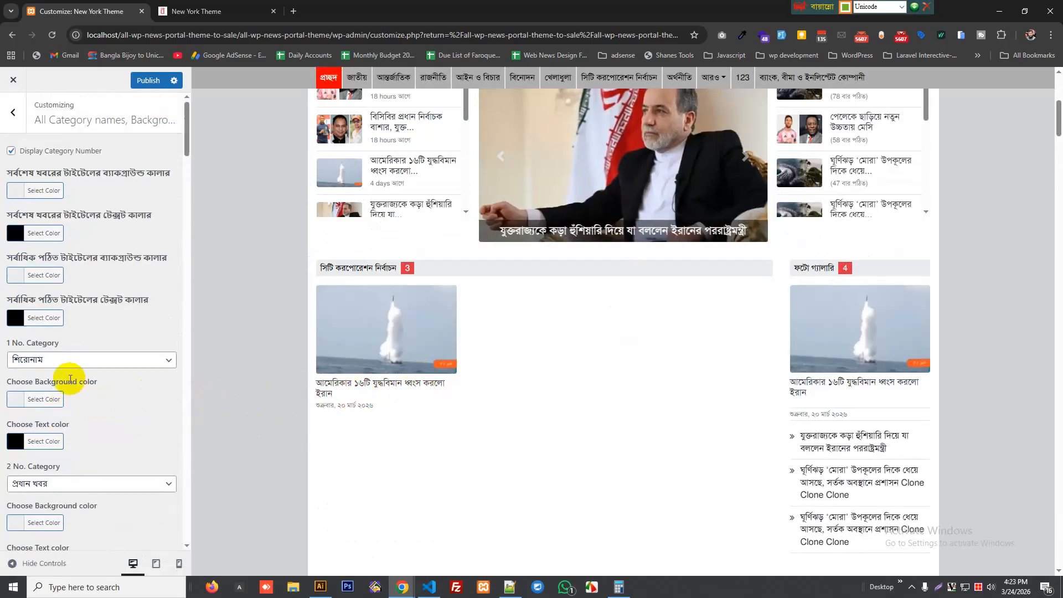
click(14, 152)
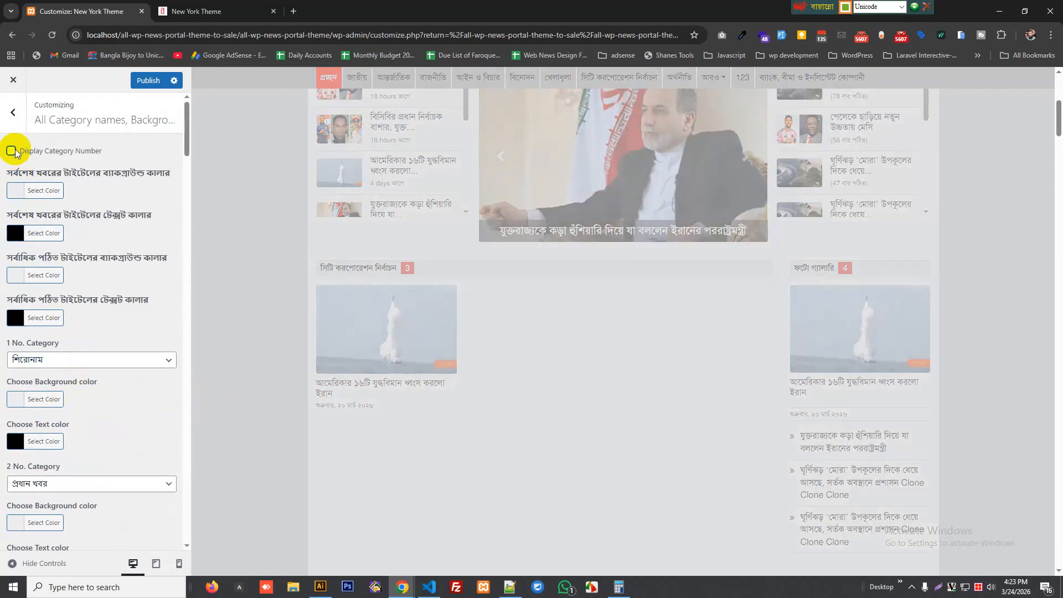
click(144, 82)
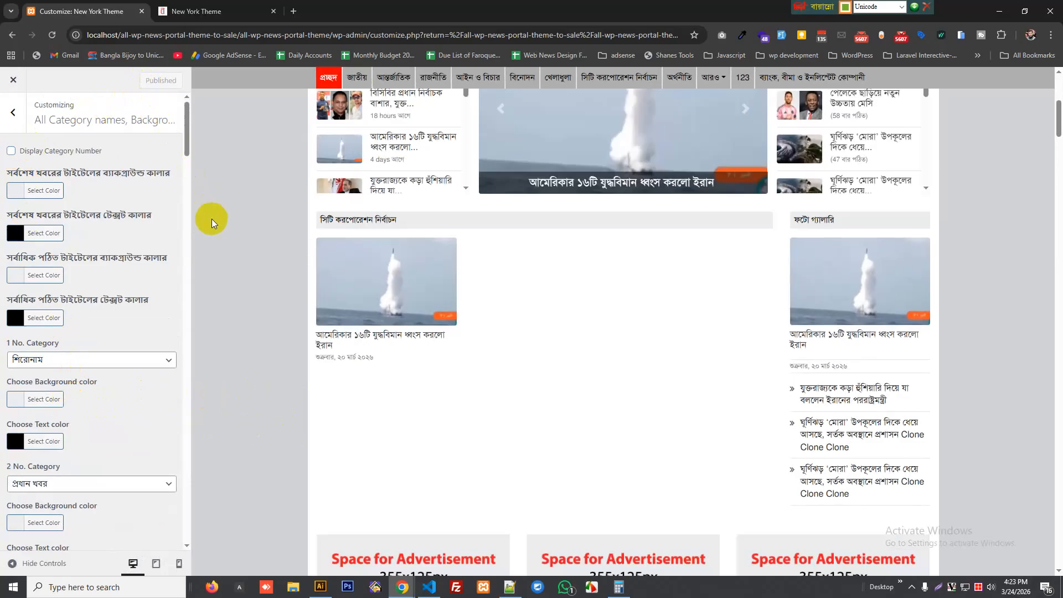
scroll(333, 238, up, 6)
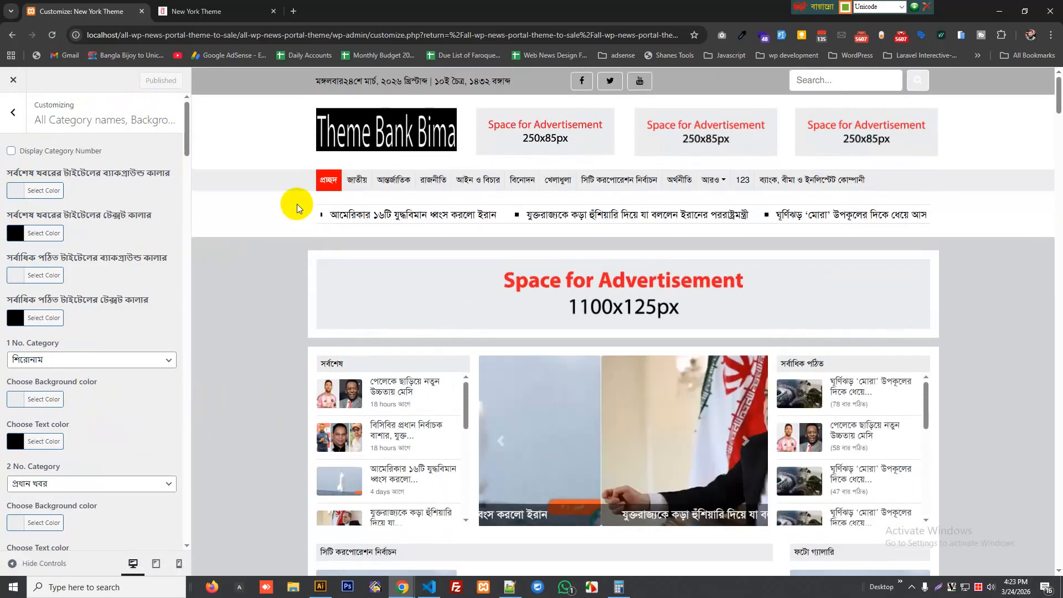